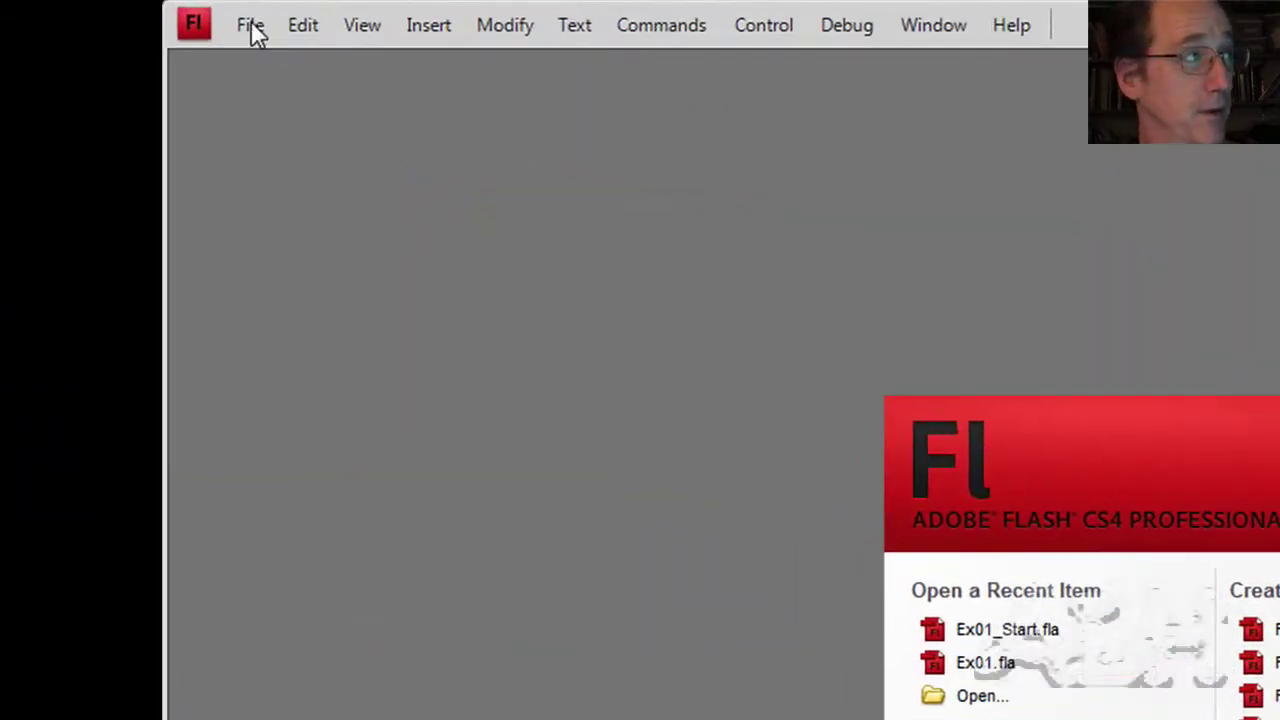
# - Open the Ex01_Start.fla document from the File menu
pyautogui.click(184, 18)
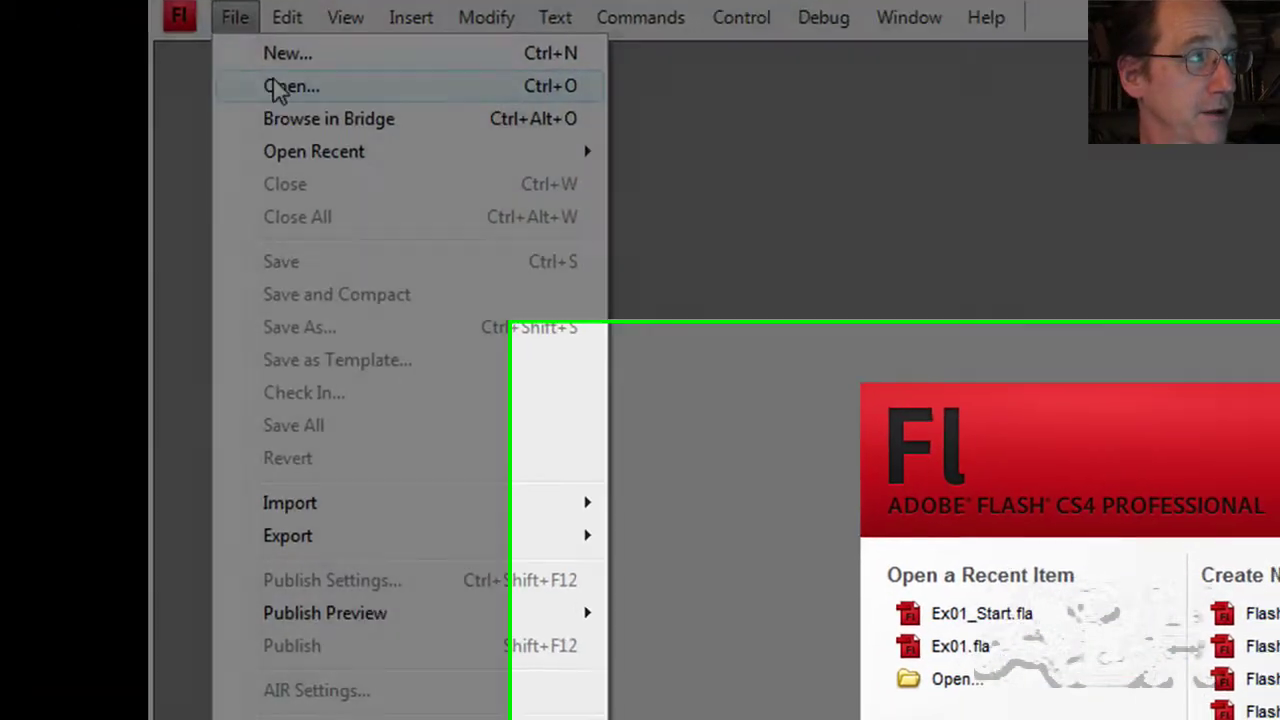
pyautogui.click(277, 88)
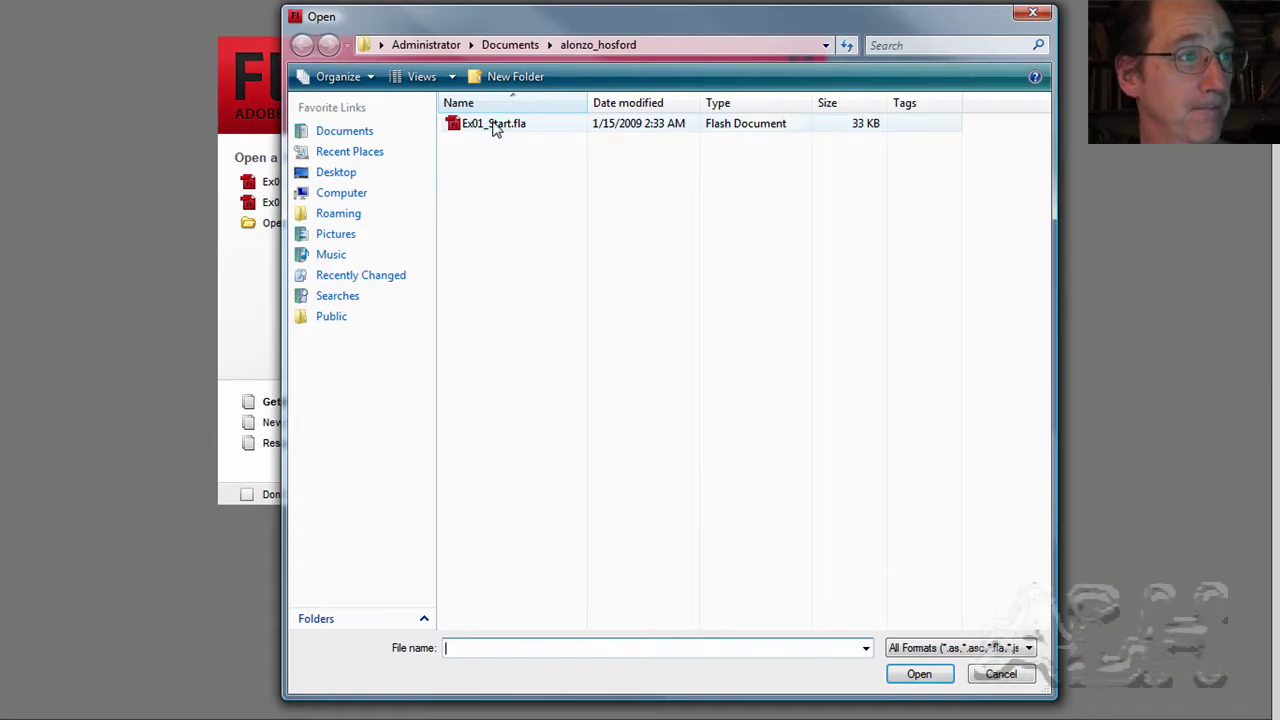
pyautogui.click(494, 128)
pyautogui.click(919, 674)
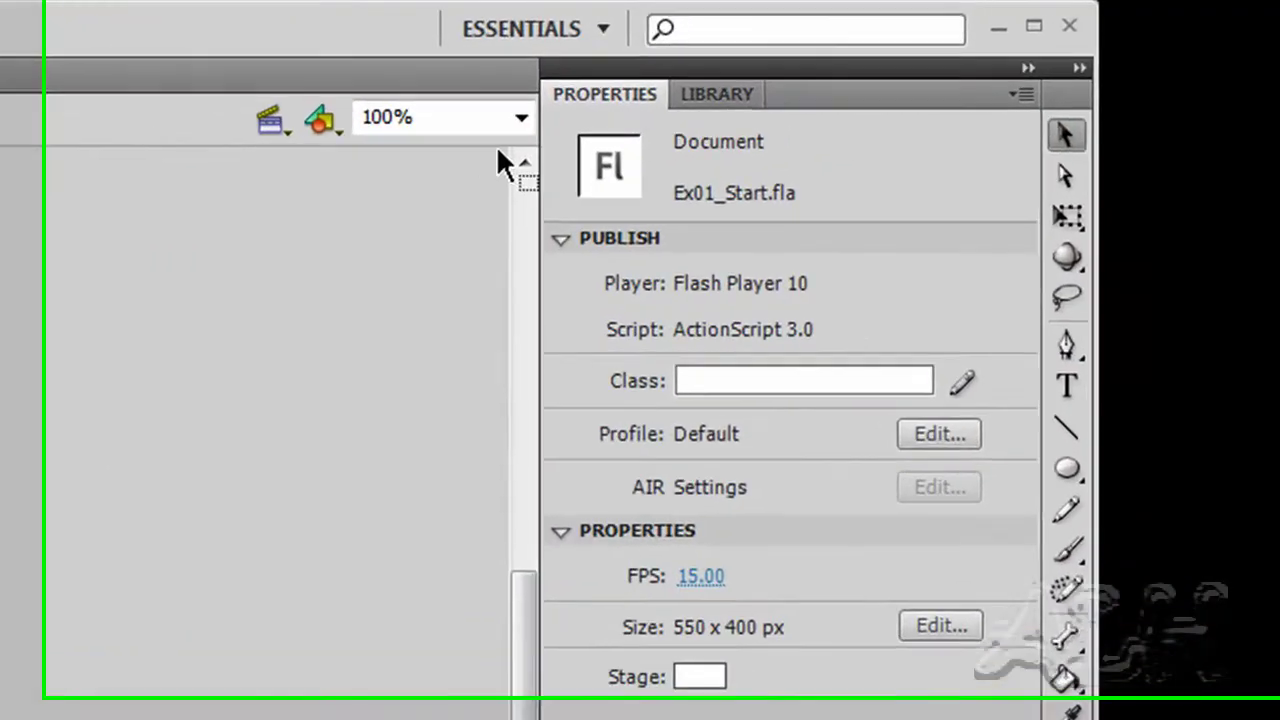
# - Zoom the stage to 400% and pan until the green face is in view
pyautogui.click(1021, 40)
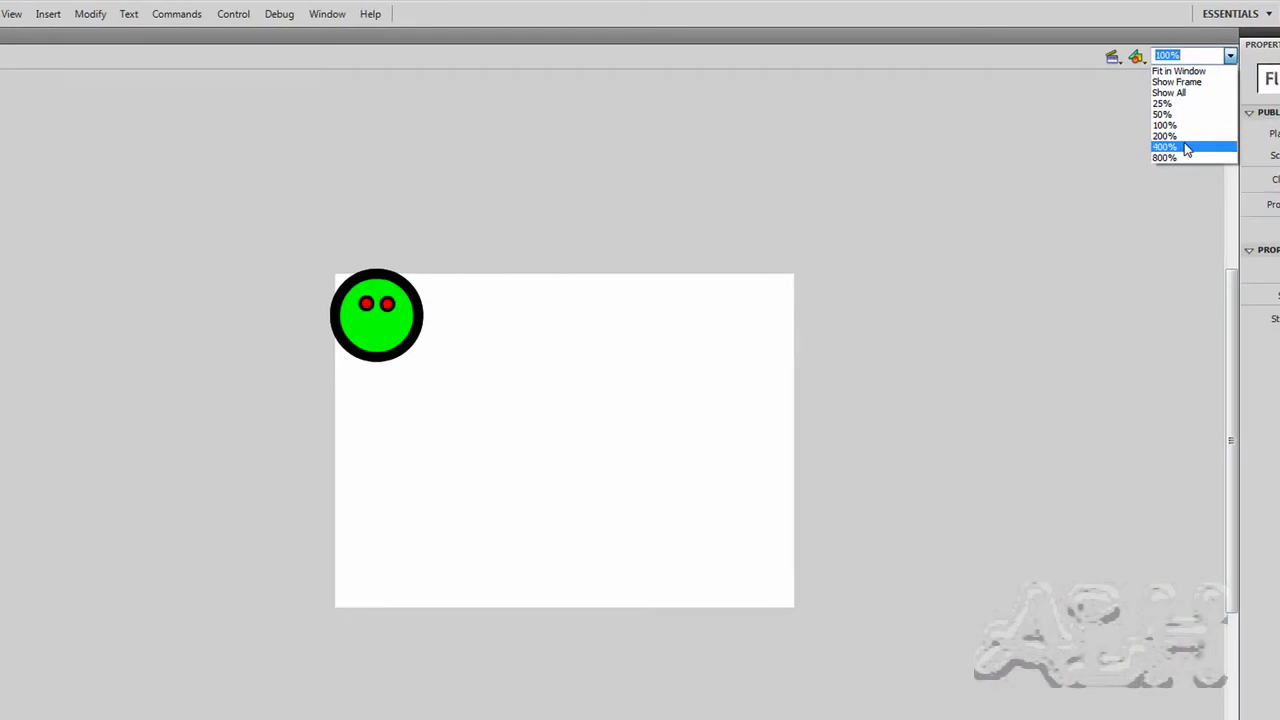
pyautogui.click(1185, 147)
pyautogui.moveTo(317, 254); pyautogui.dragTo(882, 689)
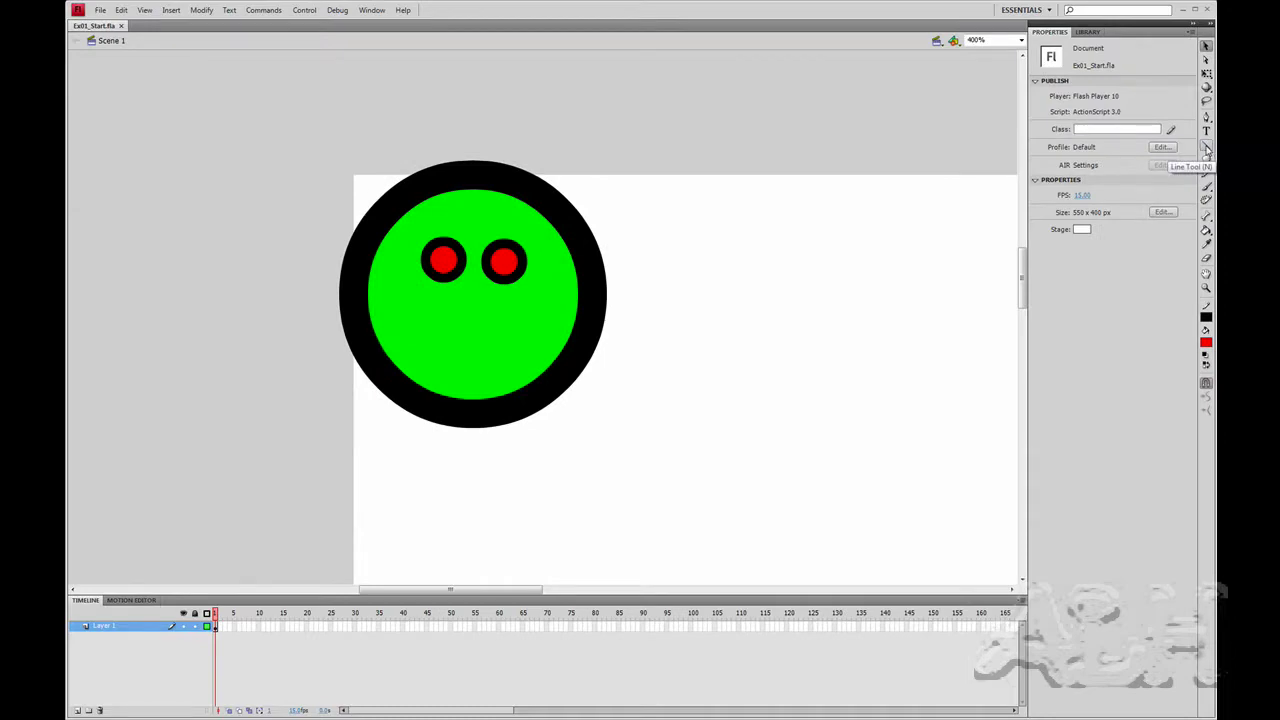
# - Draw several thick black straight practice lines beside the face with the Line tool
pyautogui.click(1206, 147)
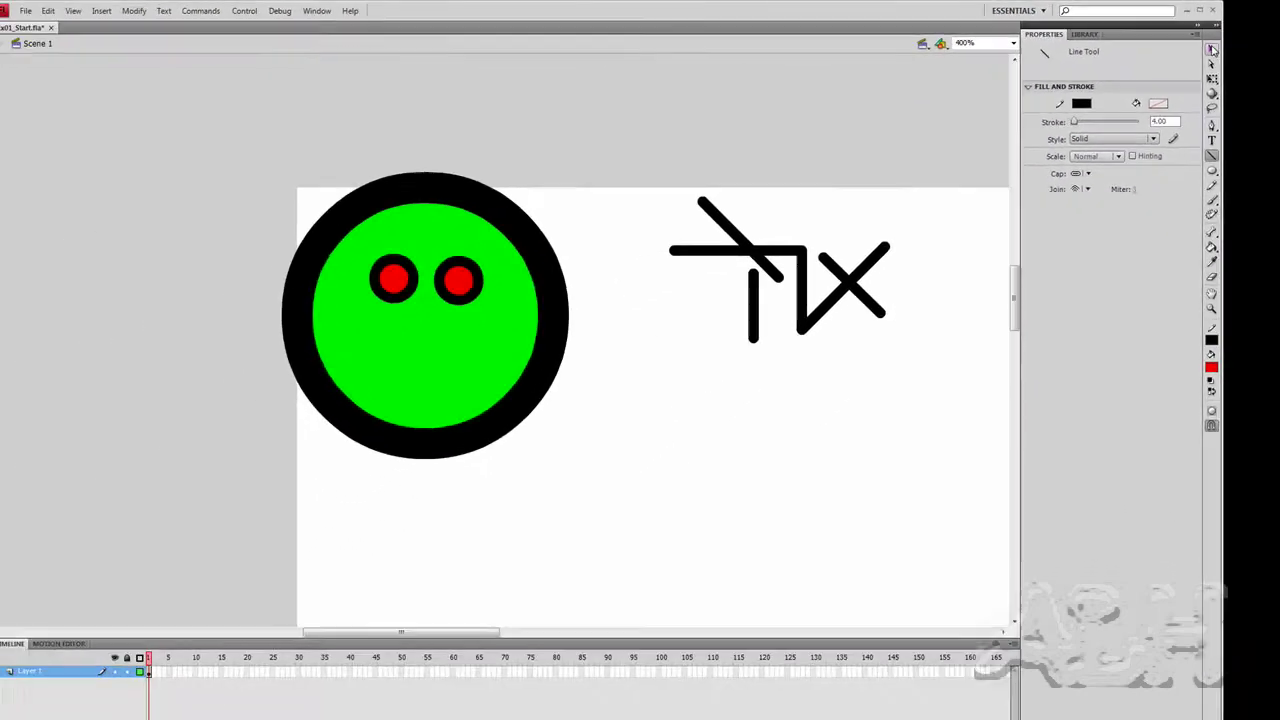
pyautogui.click(1261, 77)
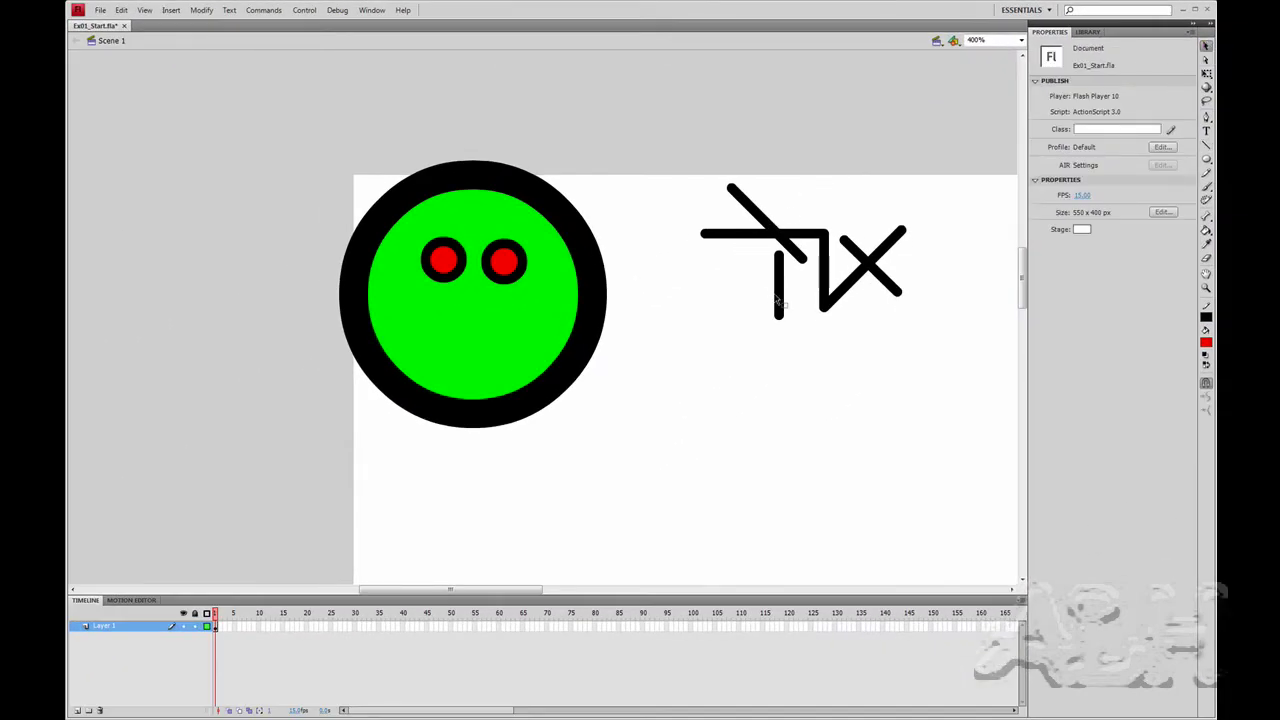
# - Bend the T's vertical stroke and the X's four strokes into curves
pyautogui.moveTo(775, 297)
pyautogui.mouseDown()
pyautogui.moveTo(737, 294)
pyautogui.moveTo(749, 312)
pyautogui.mouseUp()
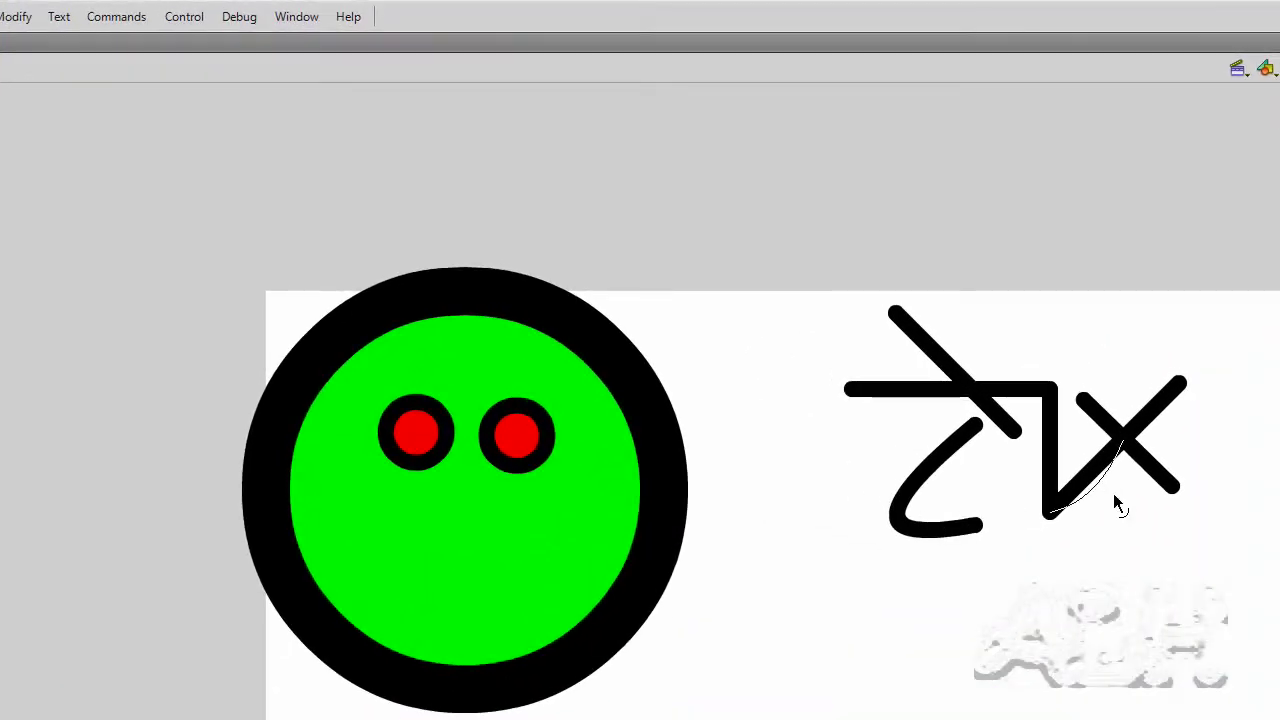
pyautogui.moveTo(1118, 505); pyautogui.dragTo(1122, 464)
pyautogui.moveTo(1106, 414); pyautogui.dragTo(1131, 368)
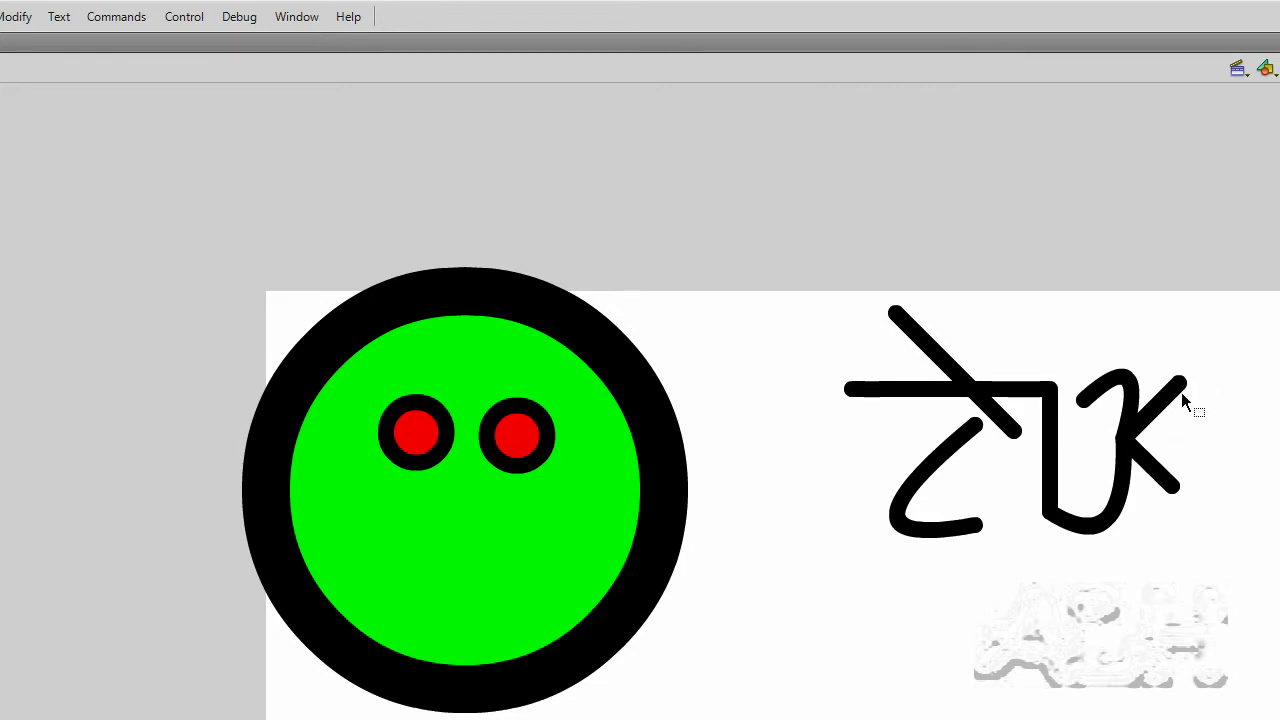
pyautogui.moveTo(1168, 424); pyautogui.dragTo(1172, 372)
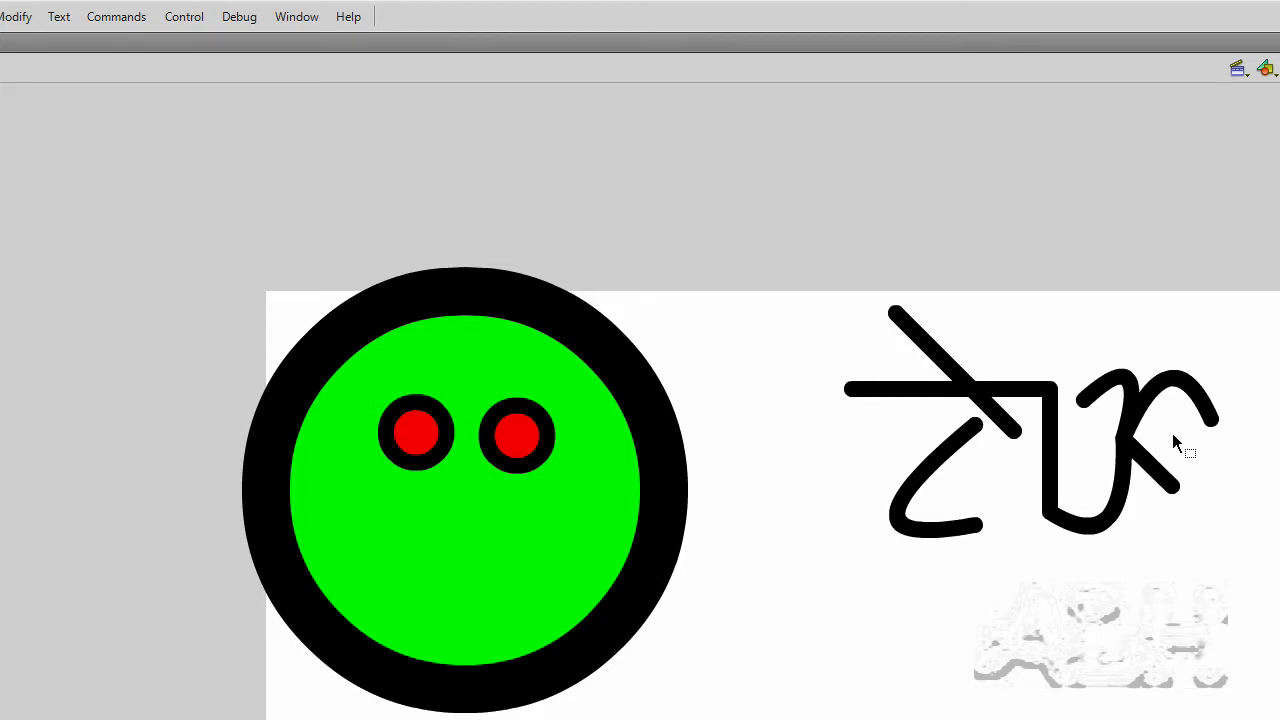
pyautogui.moveTo(1171, 486)
pyautogui.mouseDown()
pyautogui.moveTo(1192, 460)
pyautogui.moveTo(1160, 444)
pyautogui.moveTo(1171, 424)
pyautogui.moveTo(1156, 487)
pyautogui.mouseUp()
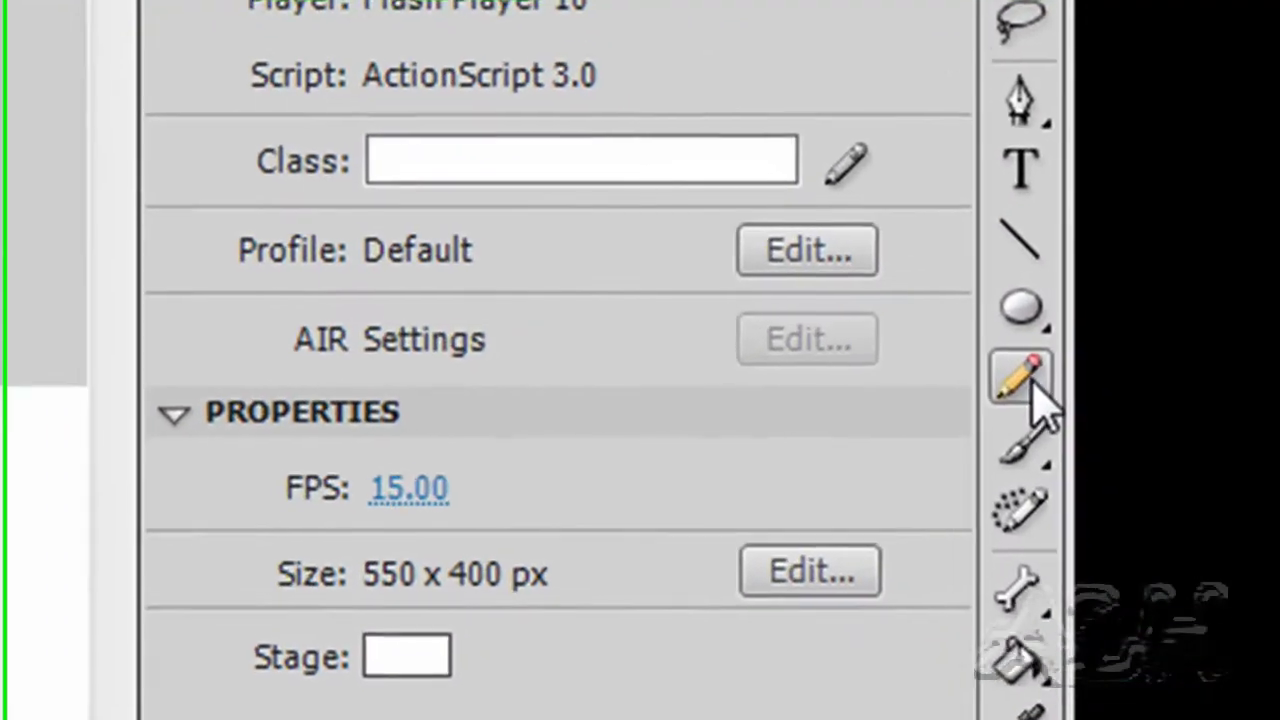
# - Activate the Pencil tool with its mode left on Smooth
pyautogui.click(1261, 277)
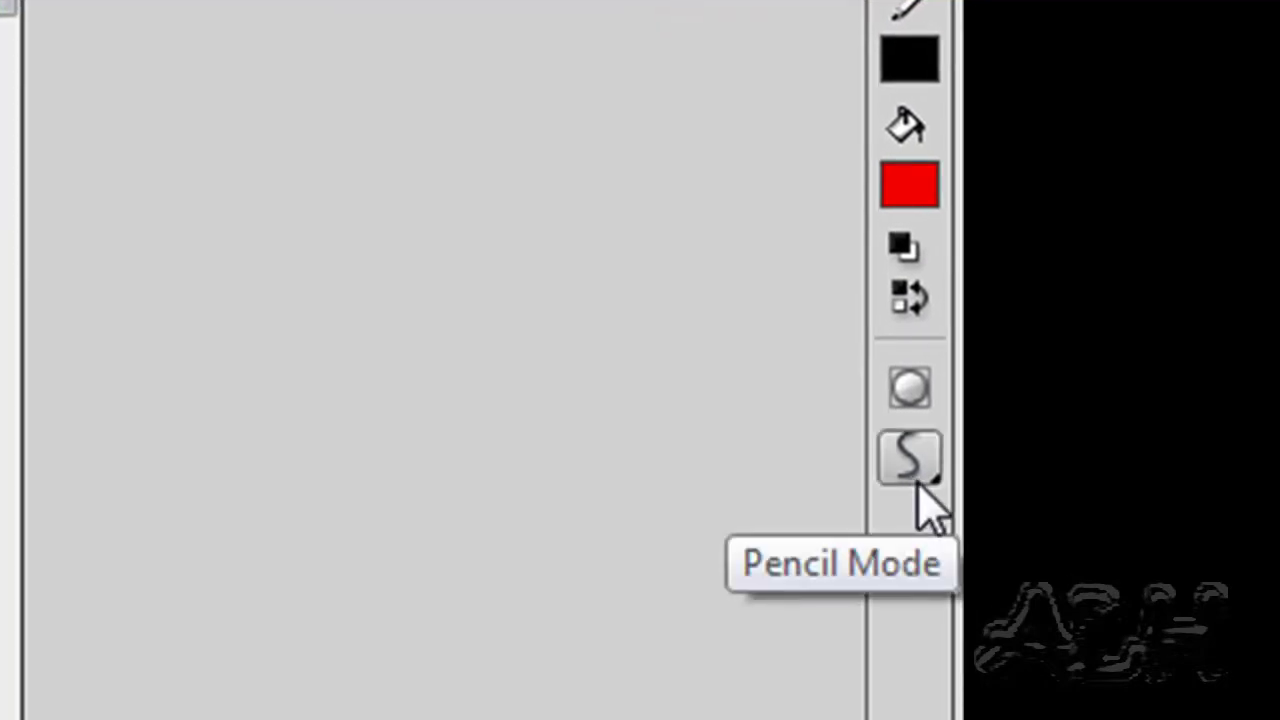
pyautogui.click(918, 486)
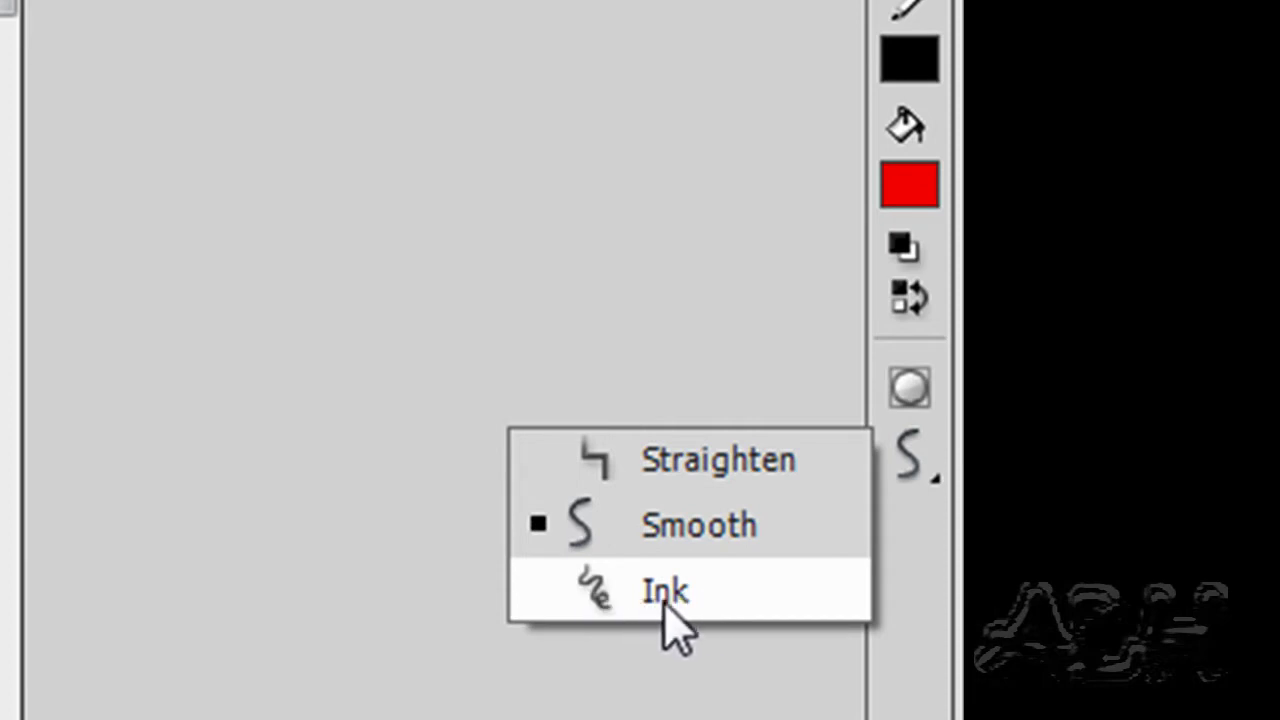
pyautogui.click(670, 540)
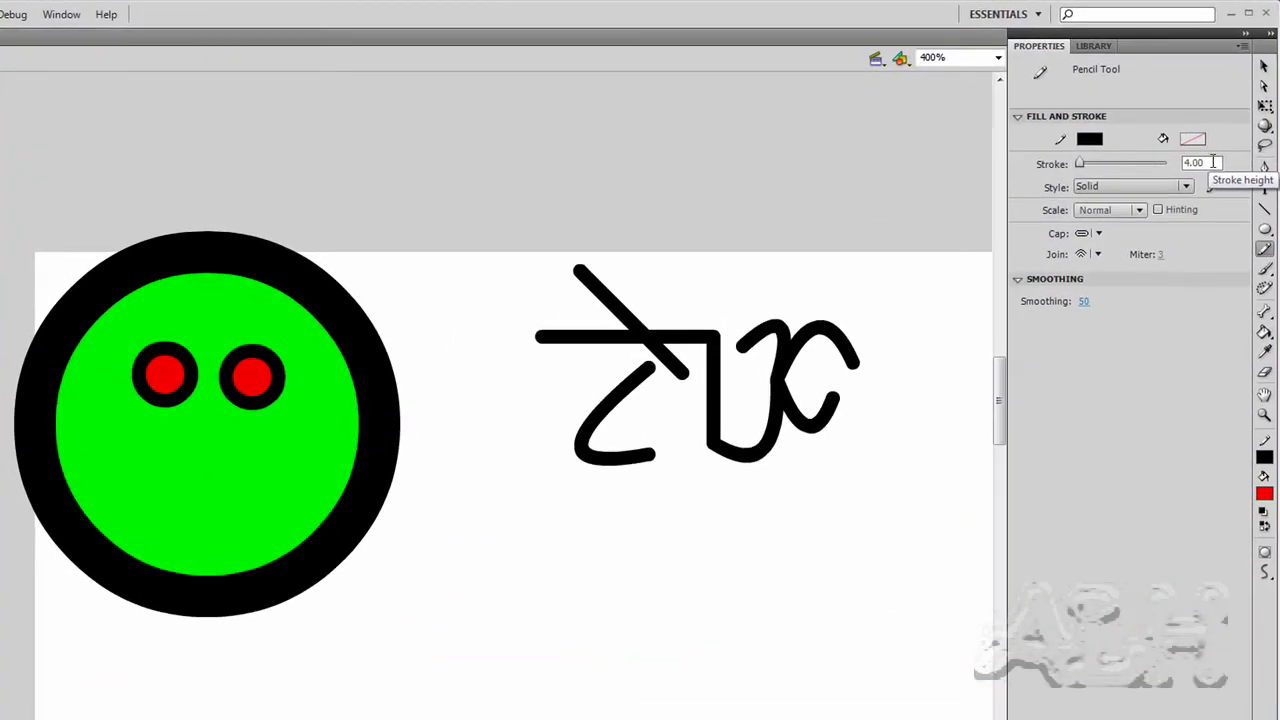
# - Set the pencil stroke height to 1 in Properties
pyautogui.moveTo(1213, 162); pyautogui.dragTo(1175, 168)
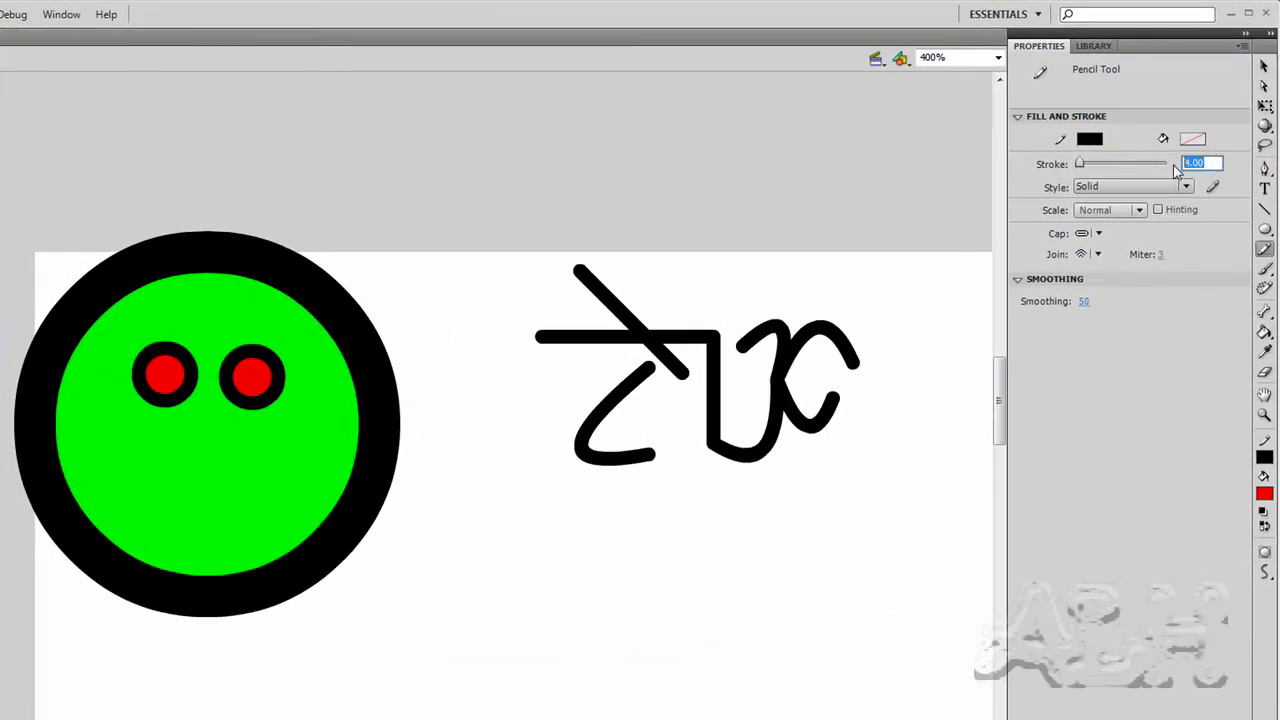
pyautogui.write('1')
pyautogui.press('Return')
# - Draw a short vertical pencil mark and an L-shaped mark below the letters
pyautogui.click(1266, 572)
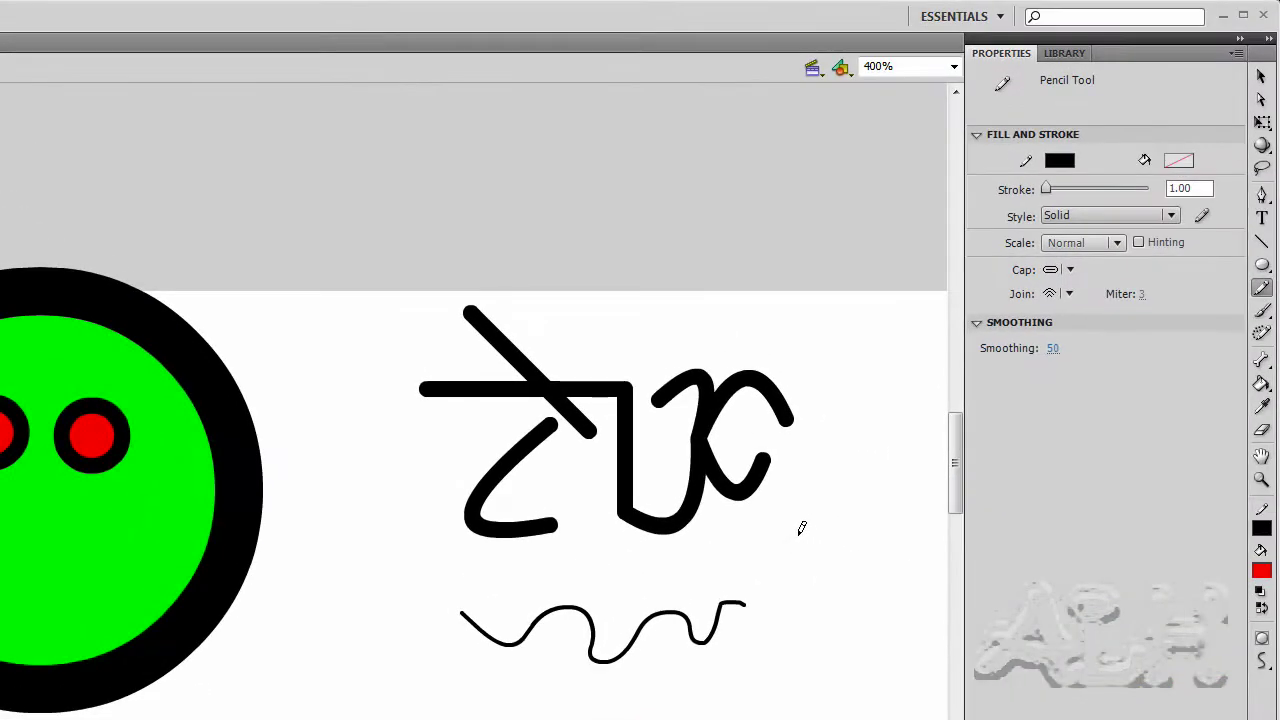
pyautogui.moveTo(798, 533)
pyautogui.mouseDown()
pyautogui.moveTo(793, 585)
pyautogui.moveTo(837, 587)
pyautogui.mouseUp()
pyautogui.moveTo(851, 468)
pyautogui.mouseDown()
pyautogui.moveTo(856, 516)
pyautogui.moveTo(897, 515)
pyautogui.moveTo(901, 577)
pyautogui.moveTo(859, 612)
pyautogui.moveTo(859, 638)
pyautogui.moveTo(885, 638)
pyautogui.mouseUp()
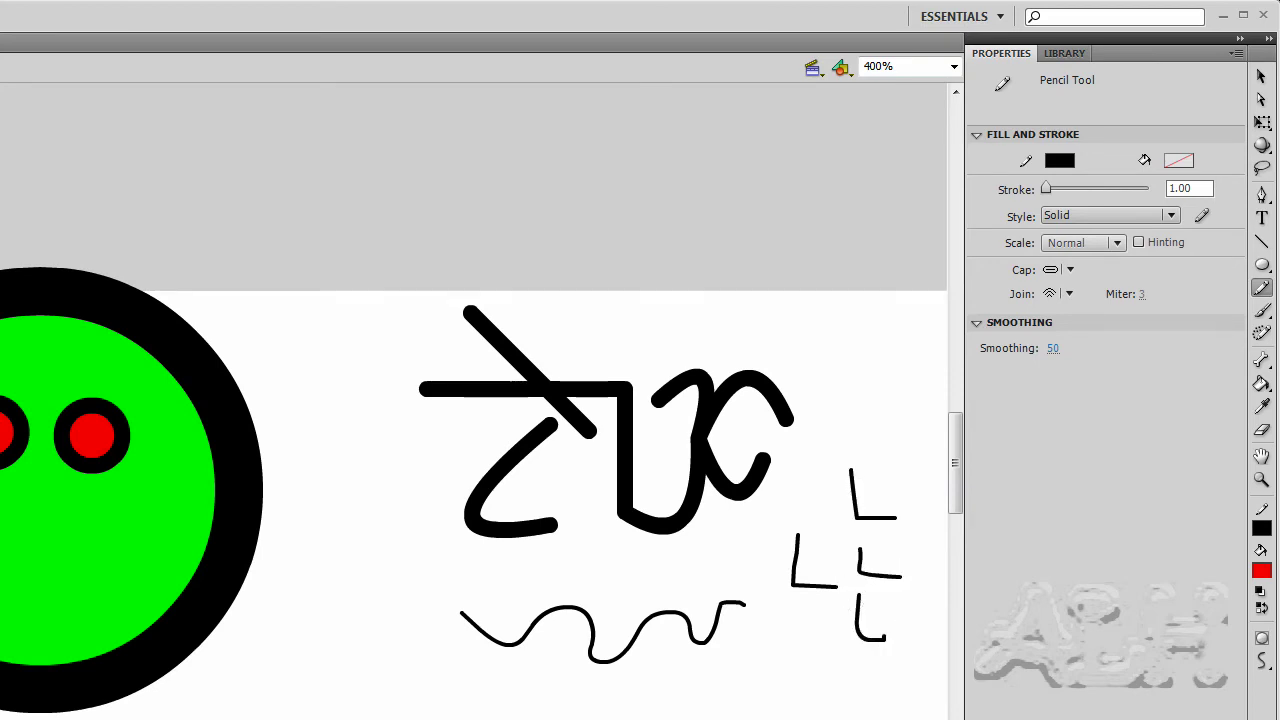
# - Switch the pencil to Straighten and draw a small L, an angled stroke and a line above the wavy line
pyautogui.click(1261, 661)
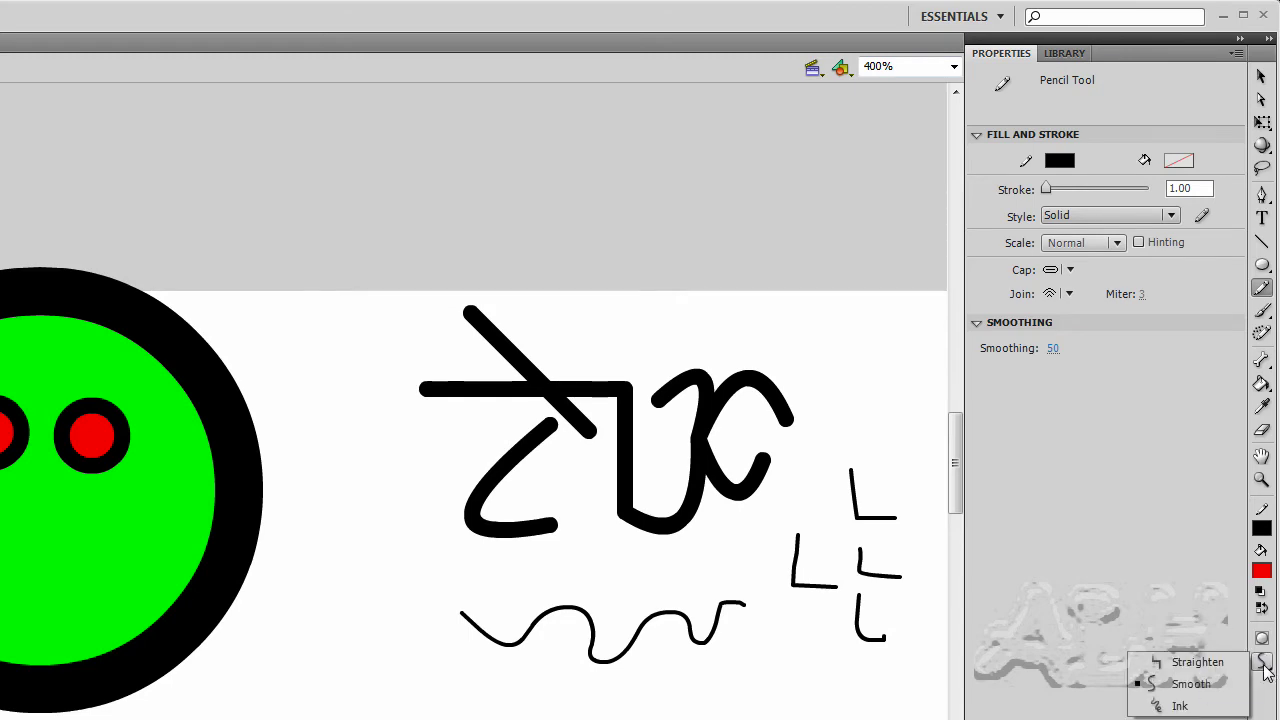
pyautogui.click(1205, 662)
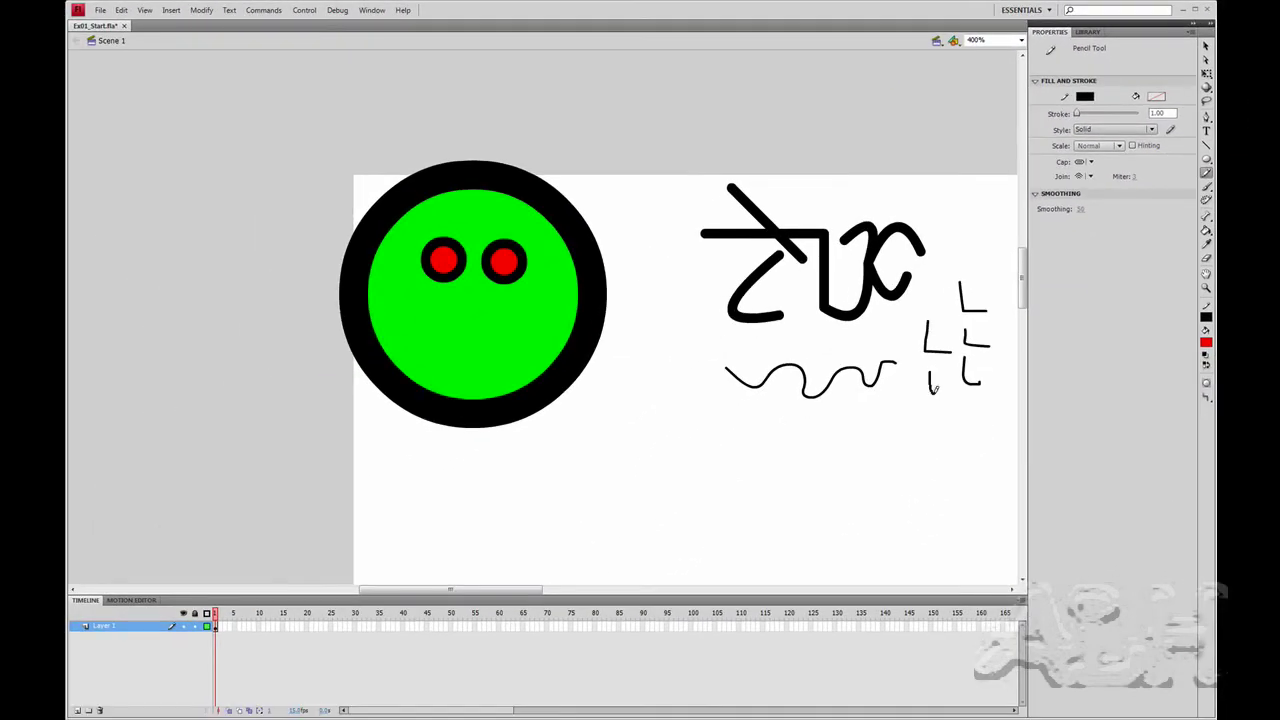
pyautogui.moveTo(967, 402); pyautogui.dragTo(986, 411)
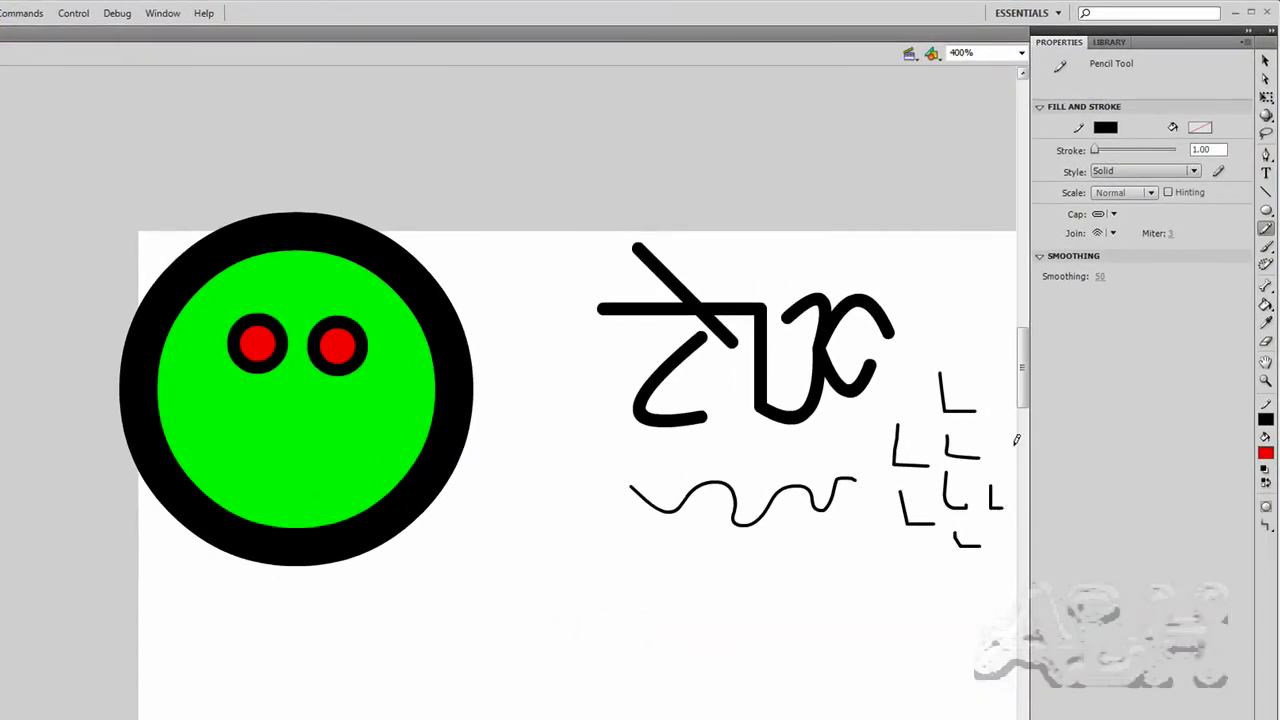
pyautogui.moveTo(966, 350)
pyautogui.mouseDown()
pyautogui.moveTo(966, 384)
pyautogui.moveTo(994, 382)
pyautogui.moveTo(993, 354)
pyautogui.mouseUp()
pyautogui.moveTo(656, 466)
pyautogui.mouseDown()
pyautogui.moveTo(700, 452)
pyautogui.moveTo(710, 470)
pyautogui.moveTo(750, 450)
pyautogui.moveTo(777, 474)
pyautogui.moveTo(822, 450)
pyautogui.moveTo(840, 470)
pyautogui.moveTo(843, 438)
pyautogui.mouseUp()
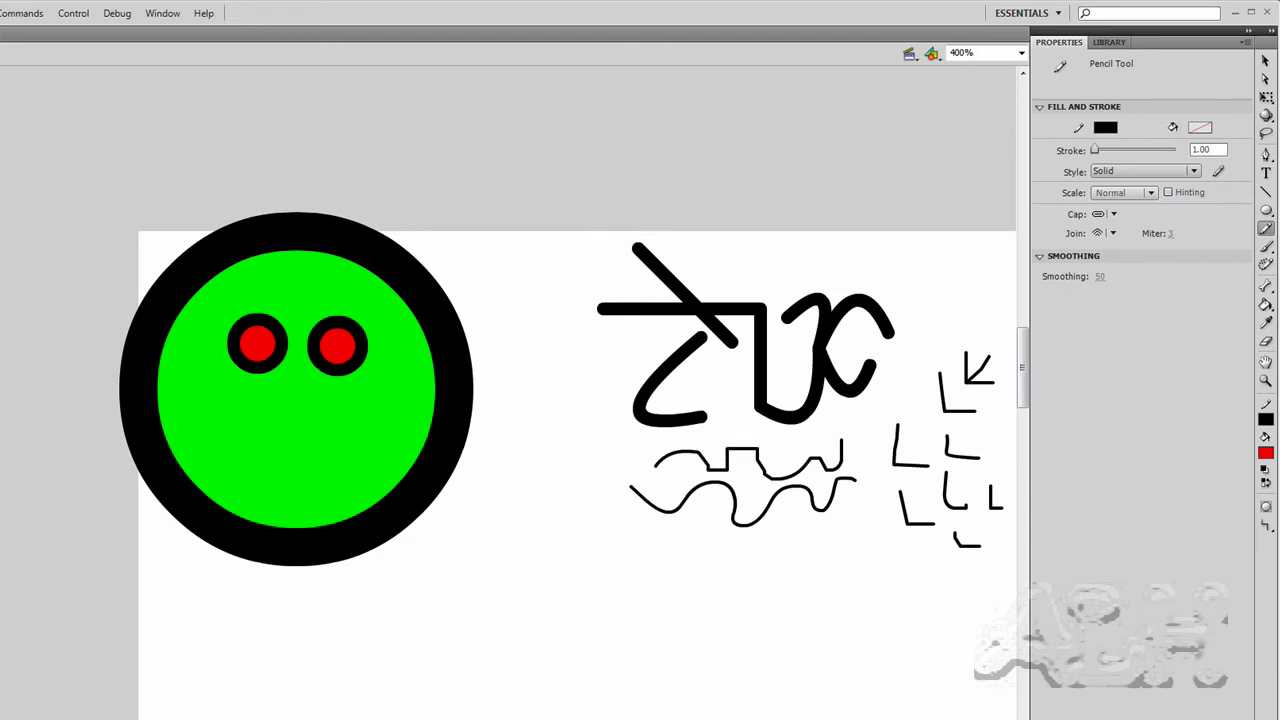
# - Set the pencil to Ink mode and draw a second wavy line below the first
pyautogui.click(1266, 526)
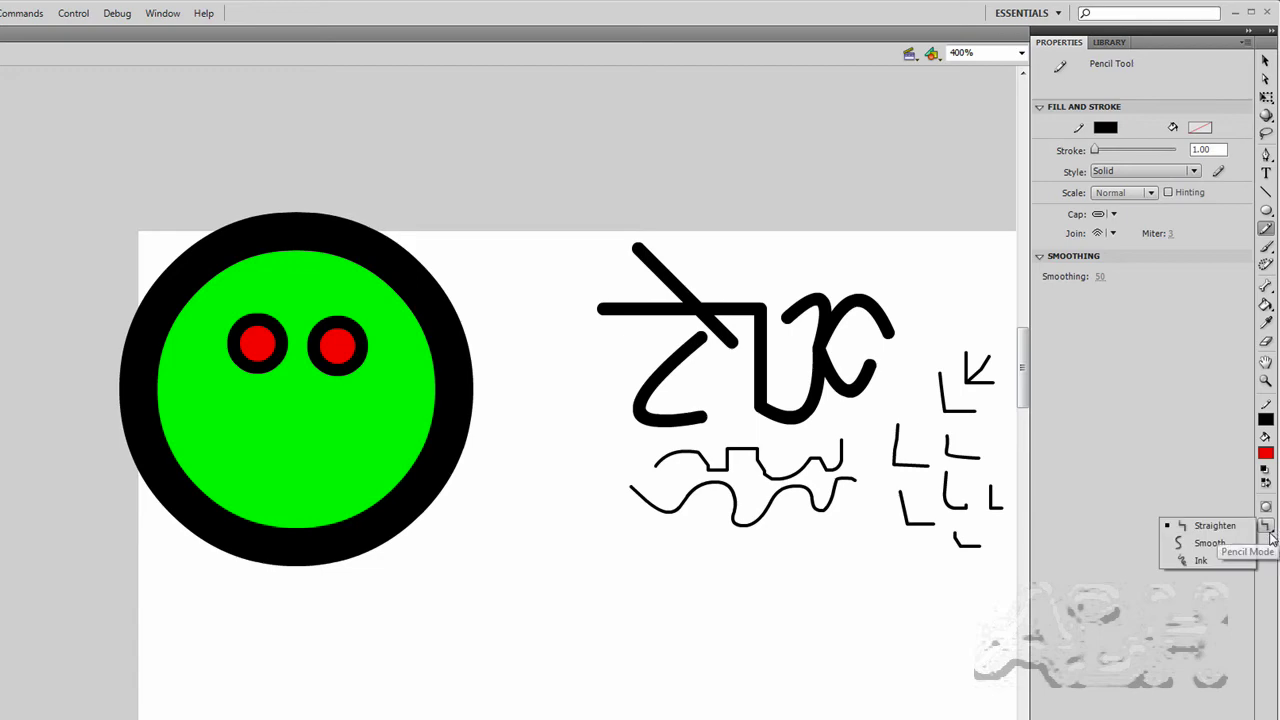
pyautogui.click(1199, 560)
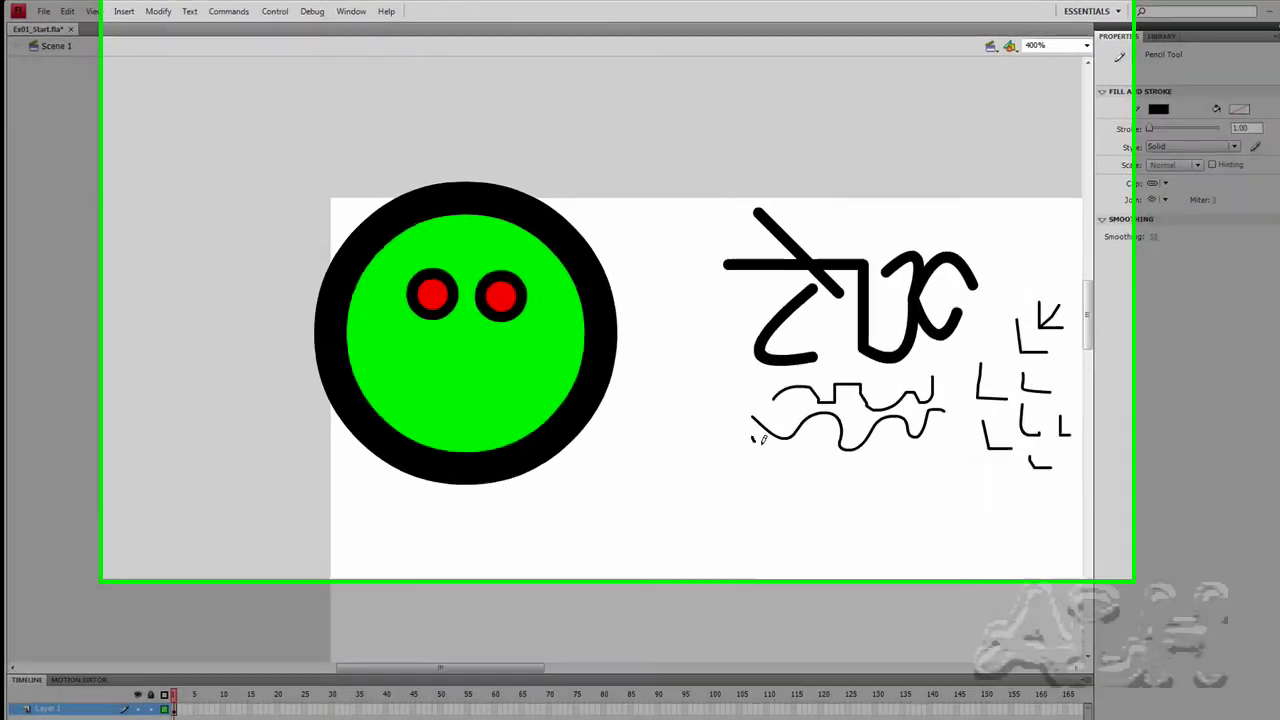
pyautogui.moveTo(722, 387)
pyautogui.mouseDown()
pyautogui.moveTo(749, 395)
pyautogui.moveTo(794, 380)
pyautogui.mouseUp()
pyautogui.moveTo(908, 538)
pyautogui.mouseDown()
pyautogui.moveTo(941, 583)
pyautogui.moveTo(974, 545)
pyautogui.moveTo(1012, 559)
pyautogui.moveTo(1035, 553)
pyautogui.moveTo(1058, 518)
pyautogui.mouseUp()
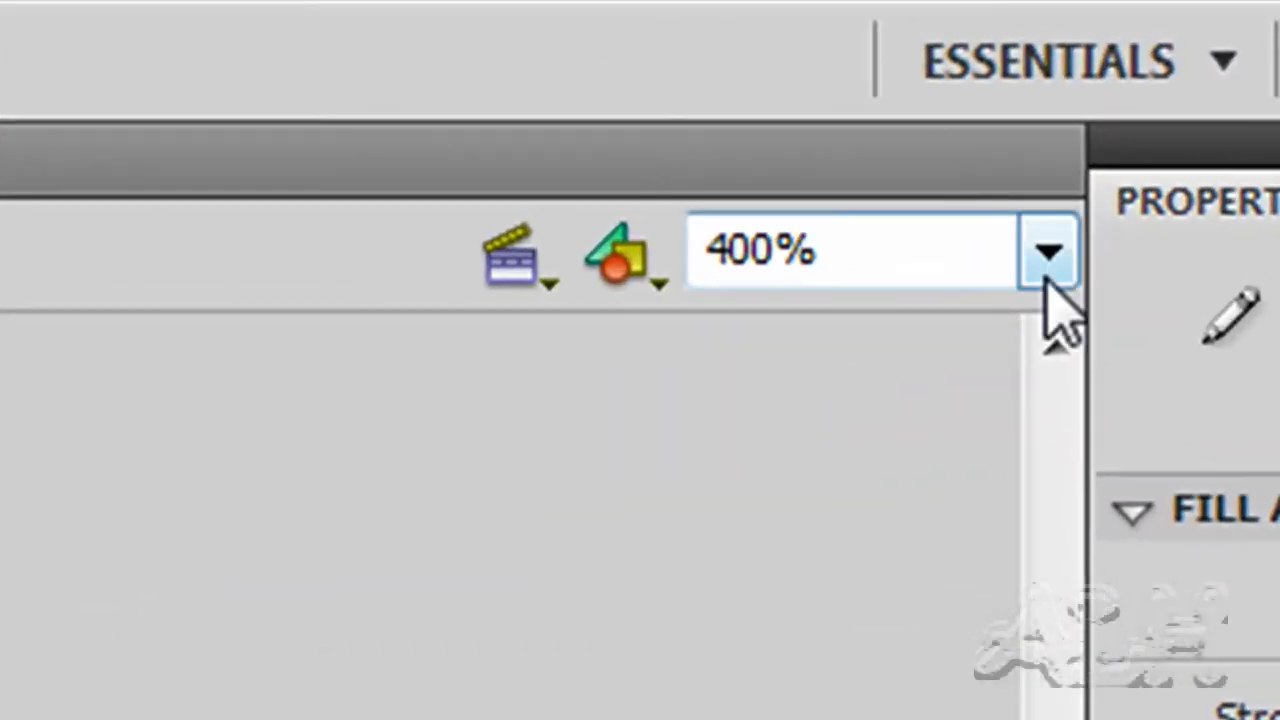
pyautogui.click(1047, 280)
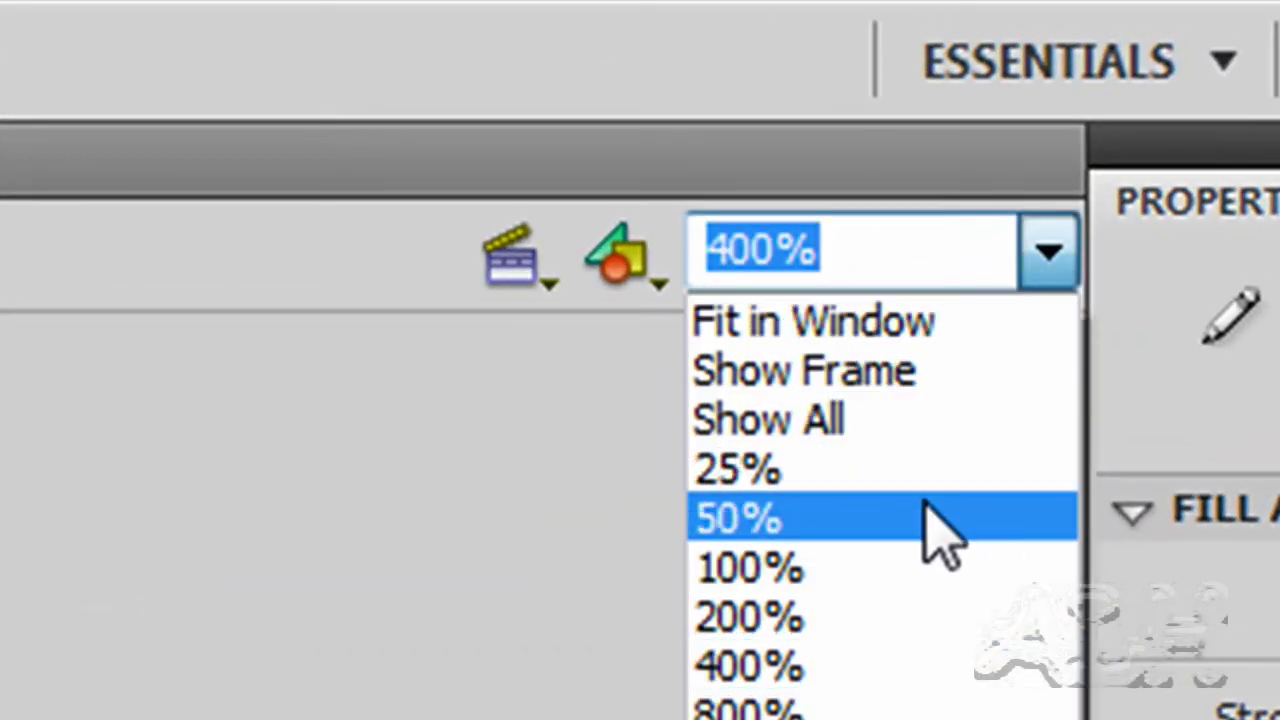
pyautogui.click(910, 552)
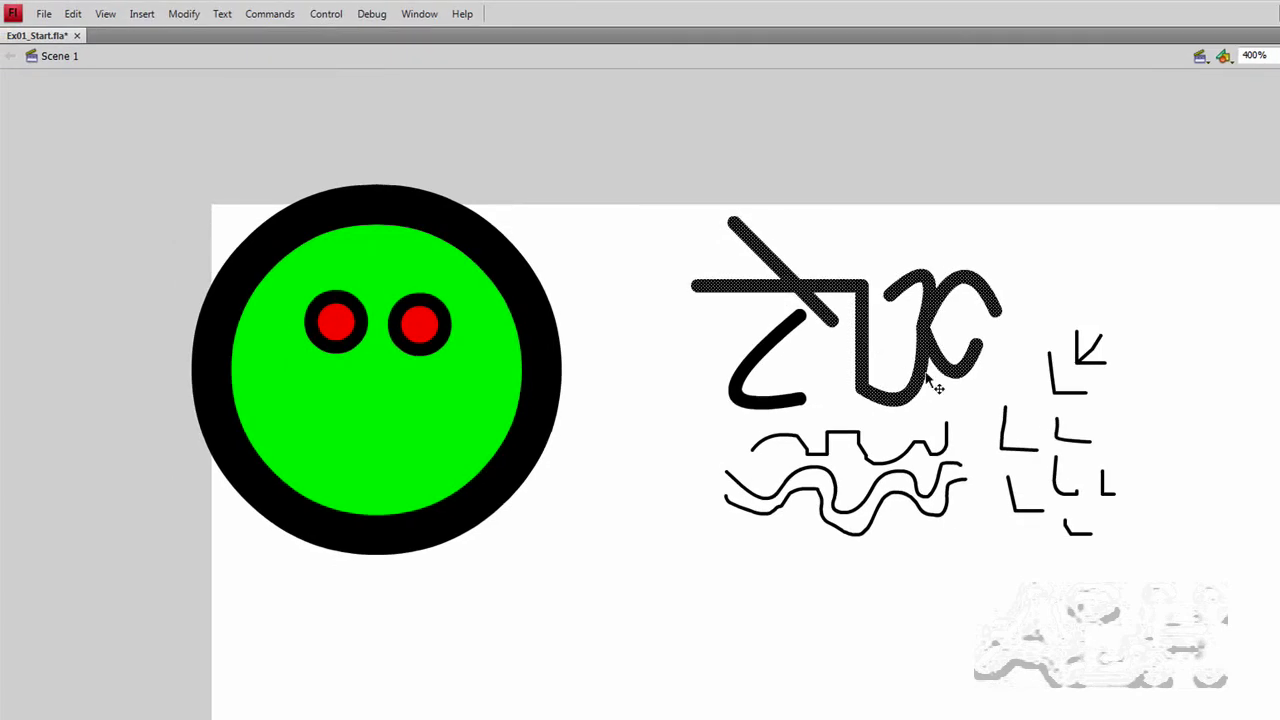
# - Marquee-select all the practice strokes, pencil lines and L marks and delete them
pyautogui.click(1000, 372)
pyautogui.doubleClick(976, 358)
pyautogui.click(993, 302)
pyautogui.doubleClick(992, 300)
pyautogui.click(797, 375)
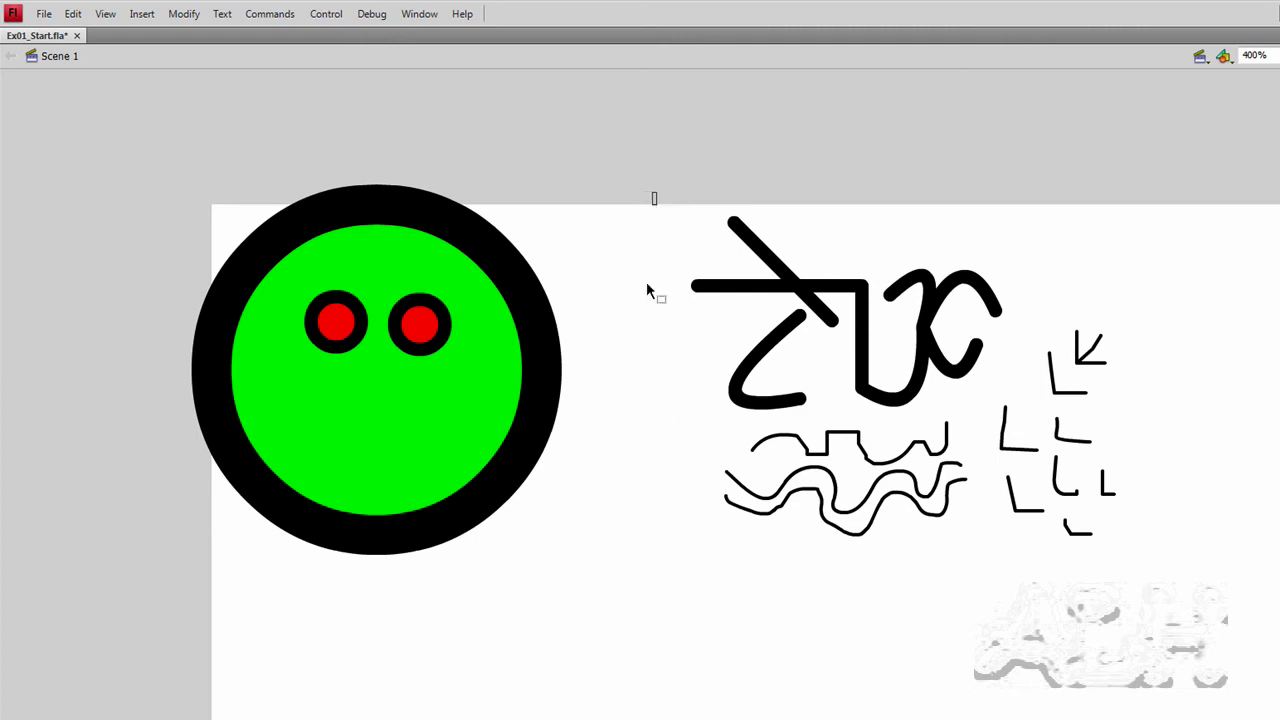
pyautogui.moveTo(657, 192)
pyautogui.mouseDown()
pyautogui.moveTo(1135, 607)
pyautogui.moveTo(1202, 598)
pyautogui.mouseUp()
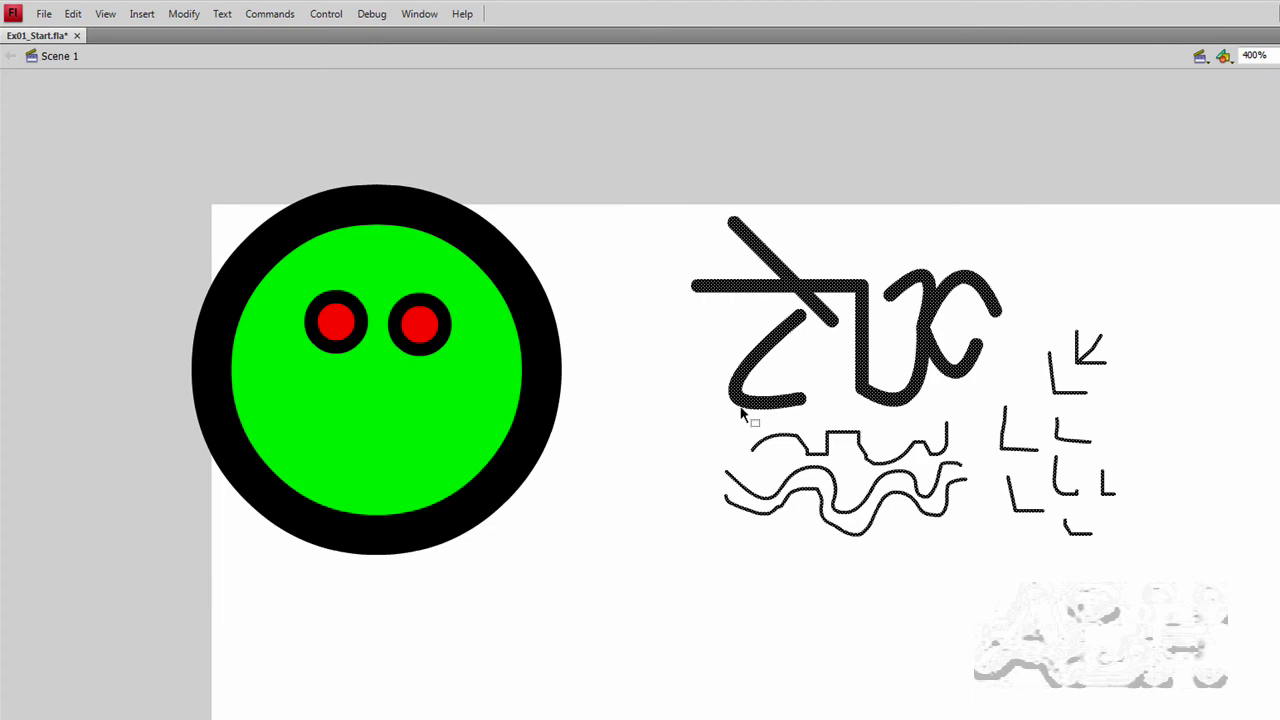
pyautogui.press('Delete')
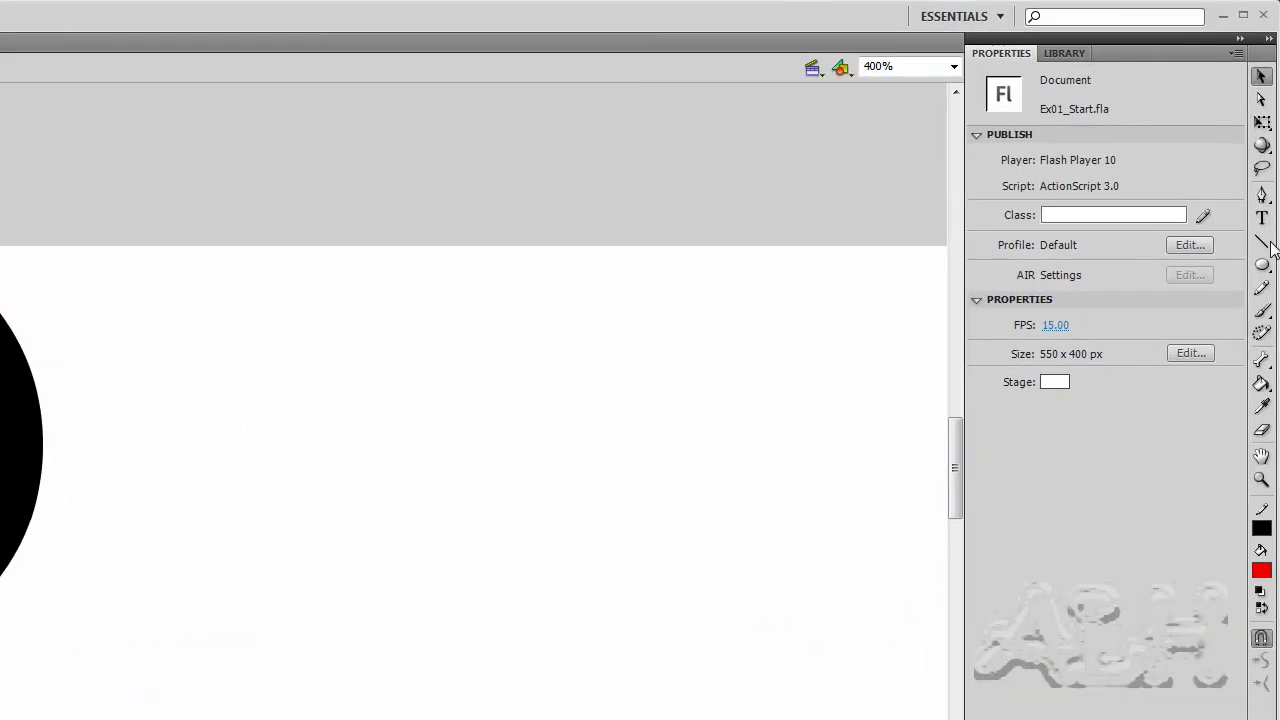
# - Draw a 4-point black mouth line across the lower face with the Line tool
pyautogui.click(1262, 242)
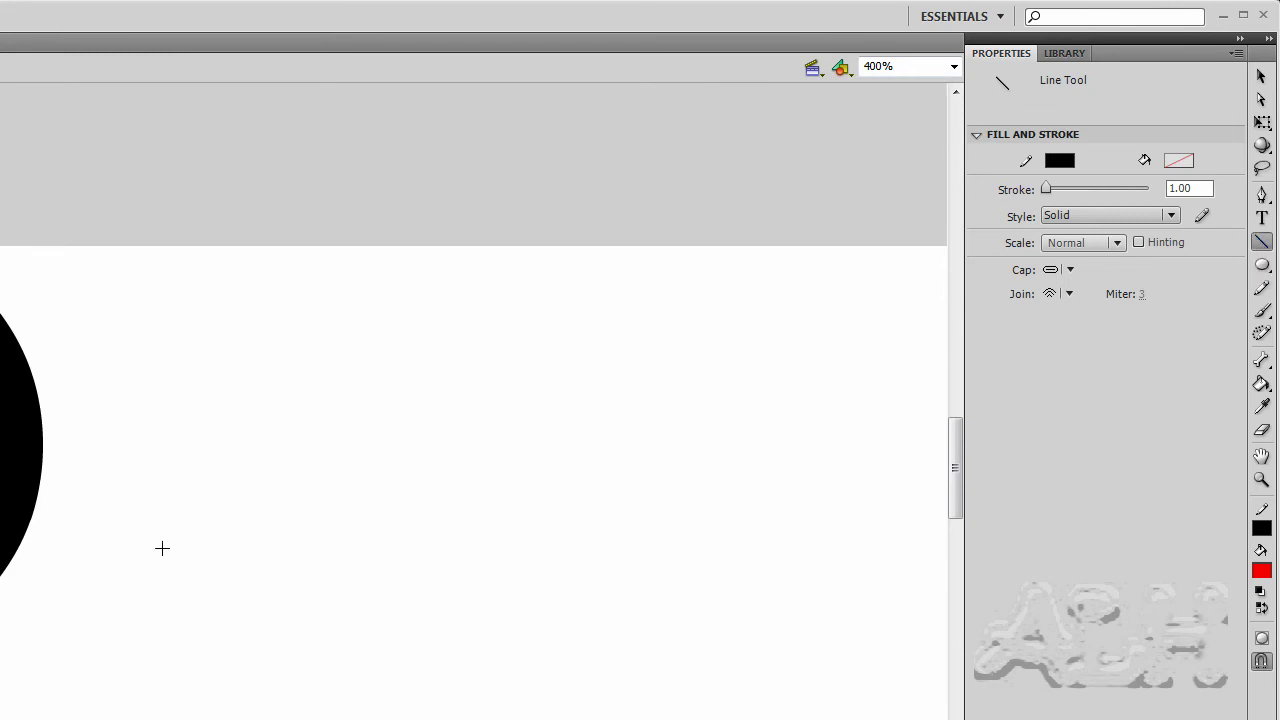
pyautogui.click(1200, 188)
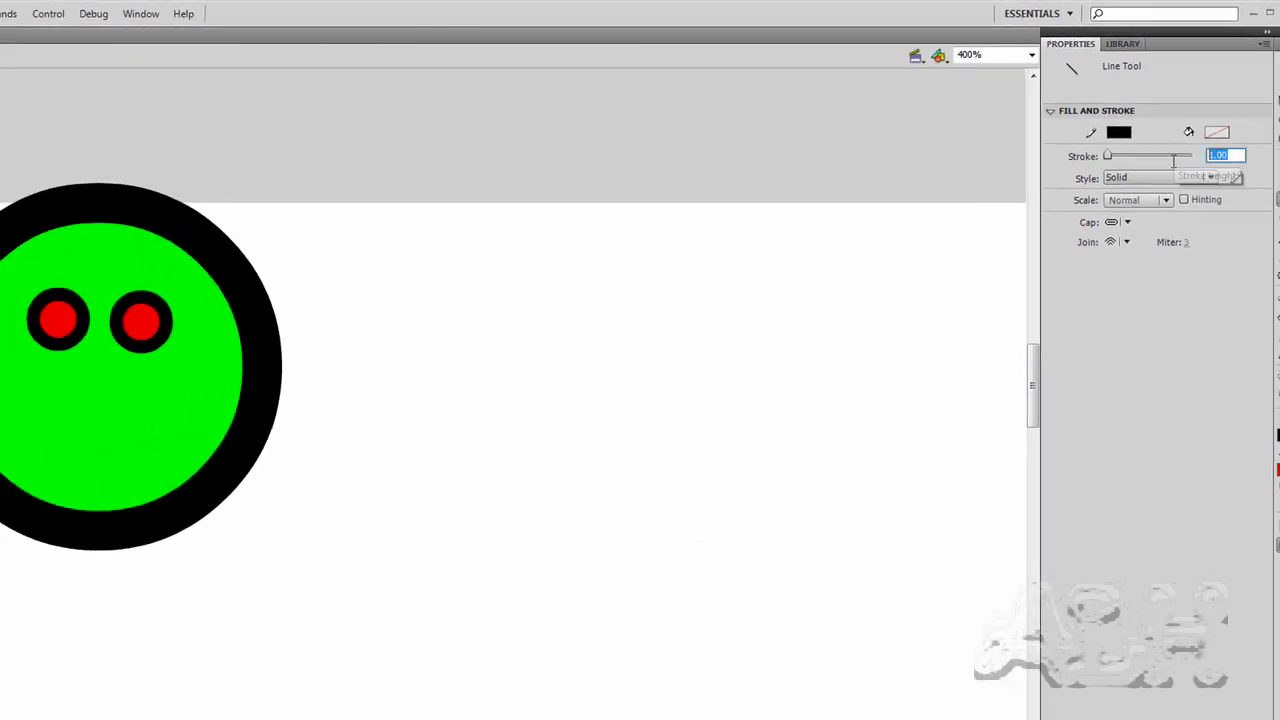
pyautogui.write('4')
pyautogui.press('Return')
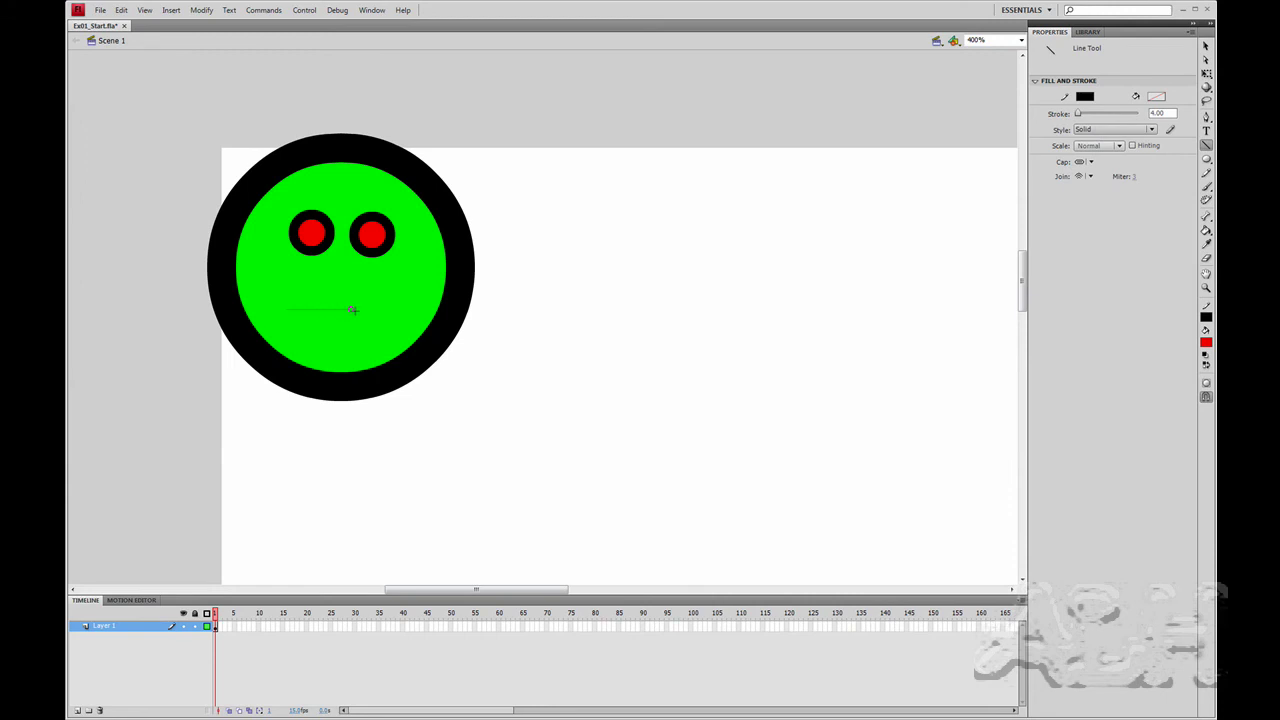
pyautogui.moveTo(352, 309); pyautogui.dragTo(395, 309)
pyautogui.click(1205, 46)
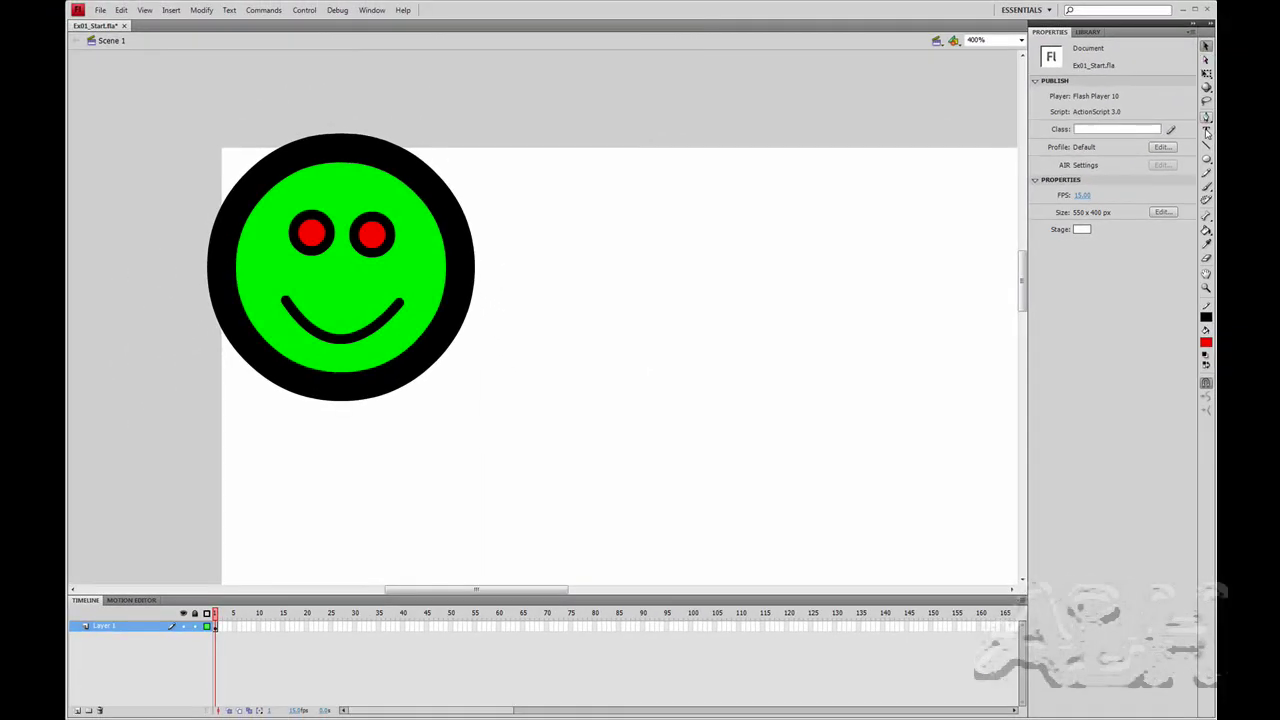
# - With the Line tool, draw left and right eyebrow strokes and a vertical nose above the smile
pyautogui.press('n')
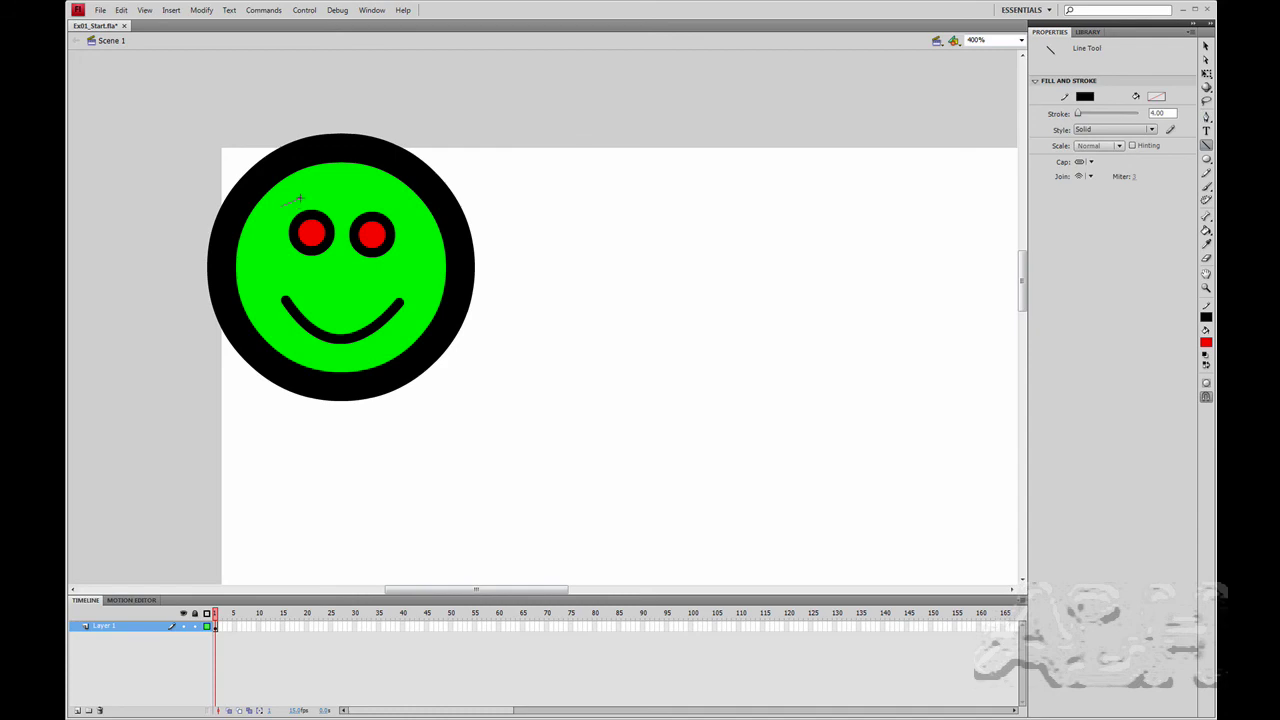
pyautogui.moveTo(300, 197); pyautogui.dragTo(395, 206)
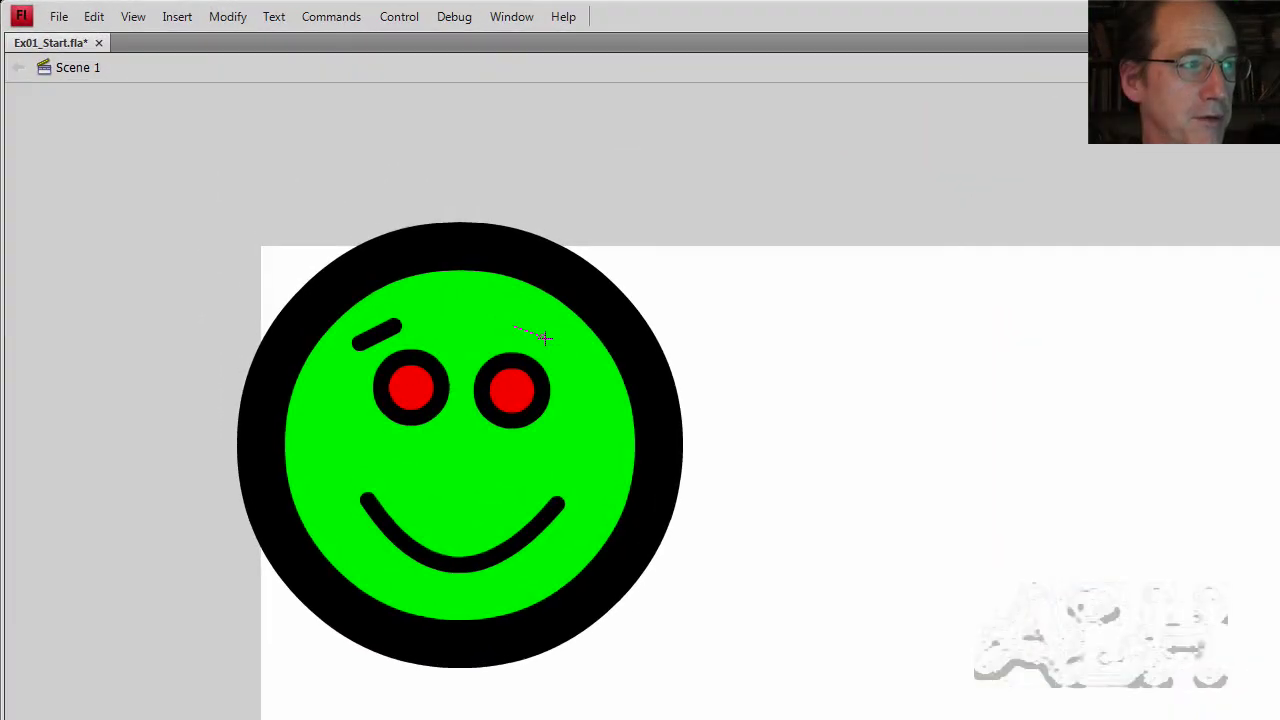
pyautogui.moveTo(550, 344); pyautogui.dragTo(557, 347)
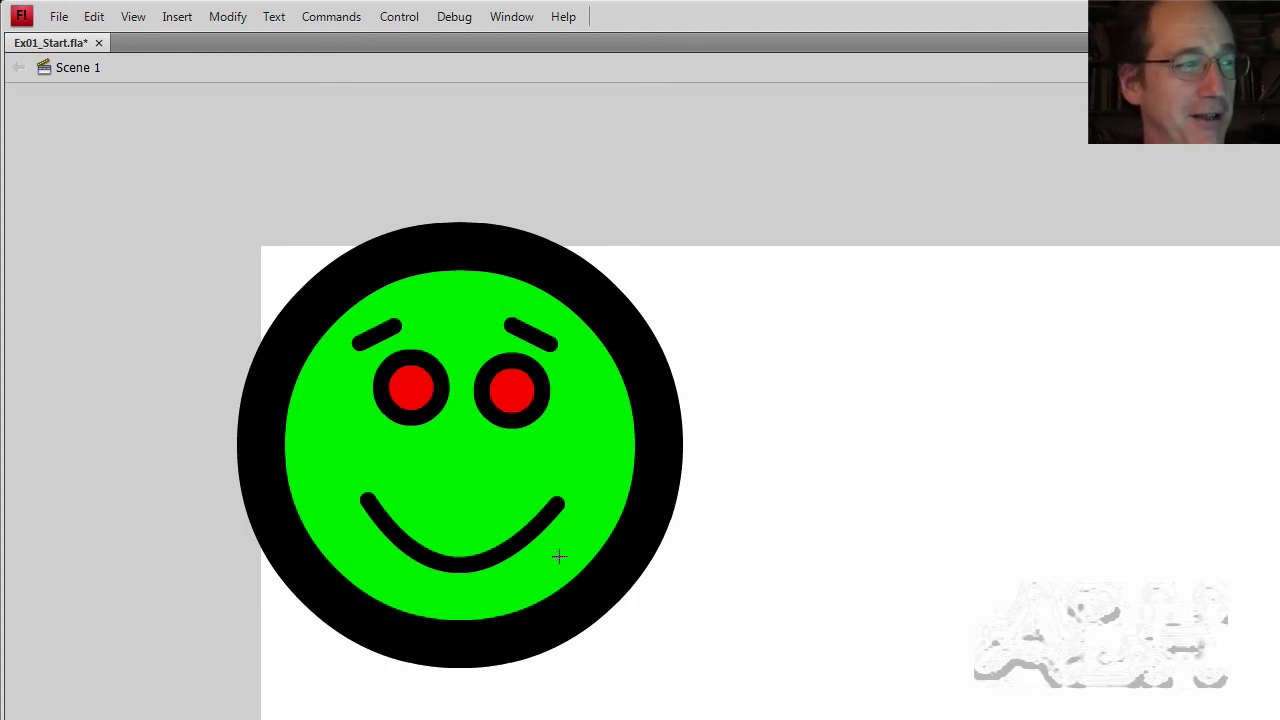
pyautogui.moveTo(458, 456); pyautogui.dragTo(458, 493)
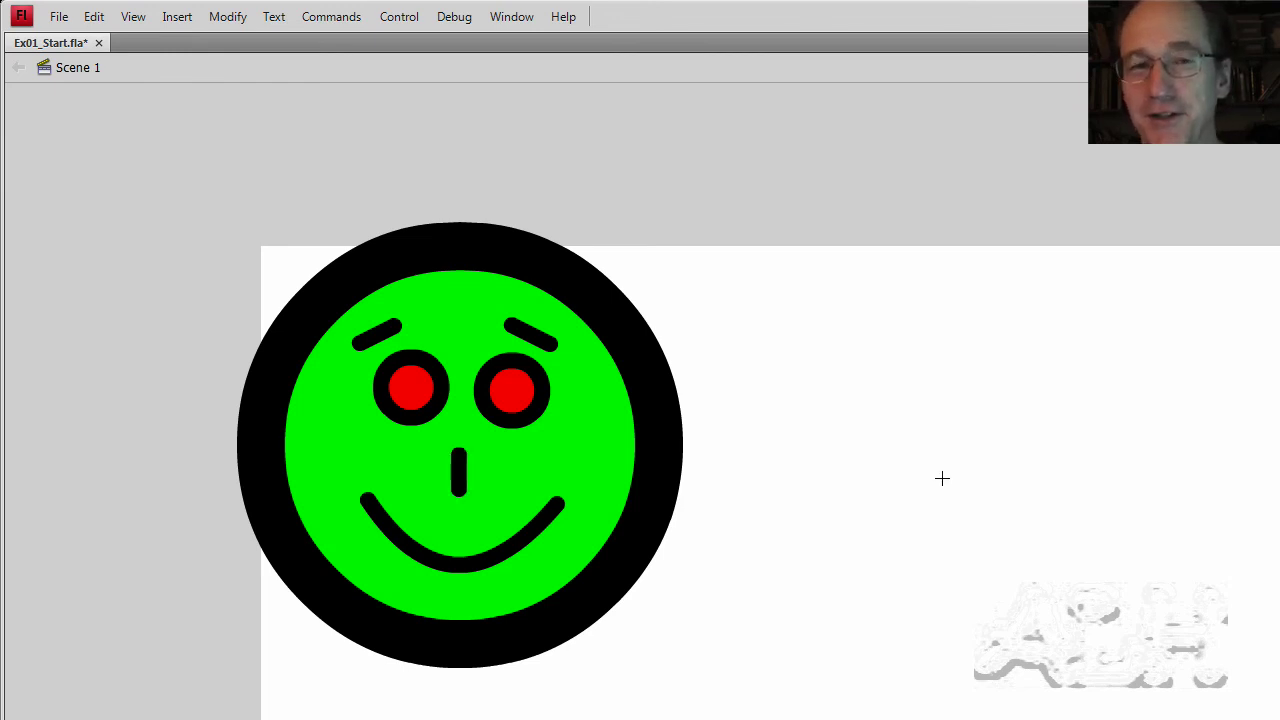